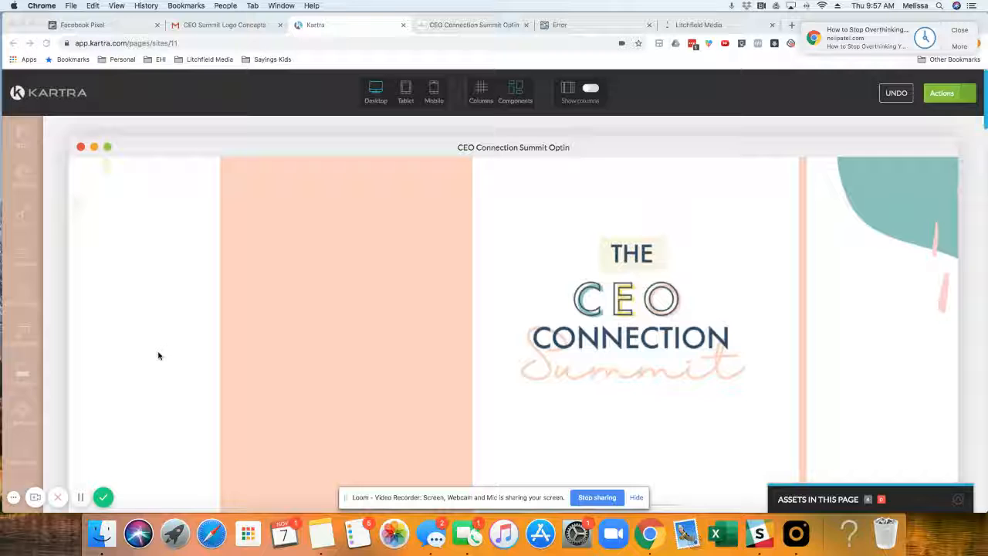
scroll(456, 309, "down", 3)
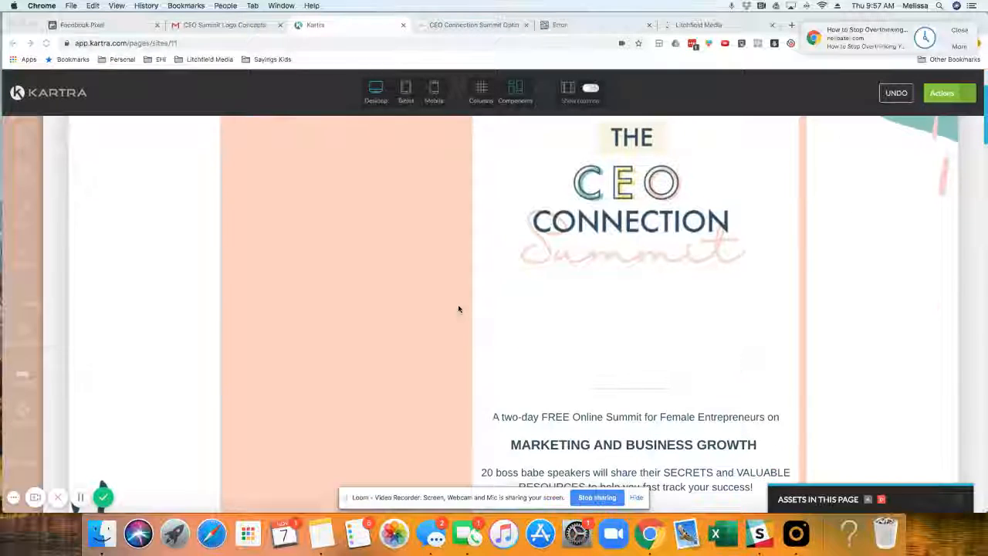
scroll(456, 309, "up", 3)
scroll(458, 309, "down", 5)
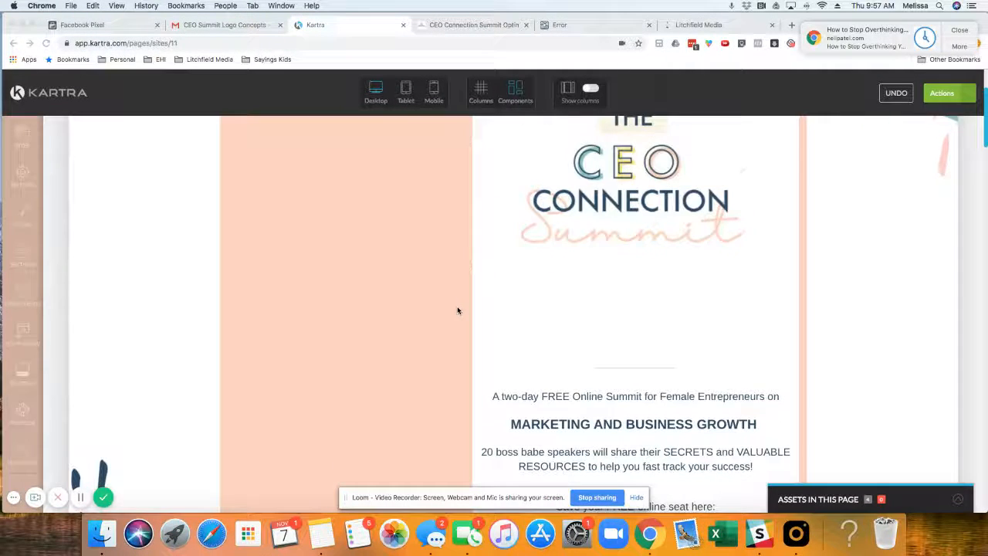
scroll(457, 311, "up", 5)
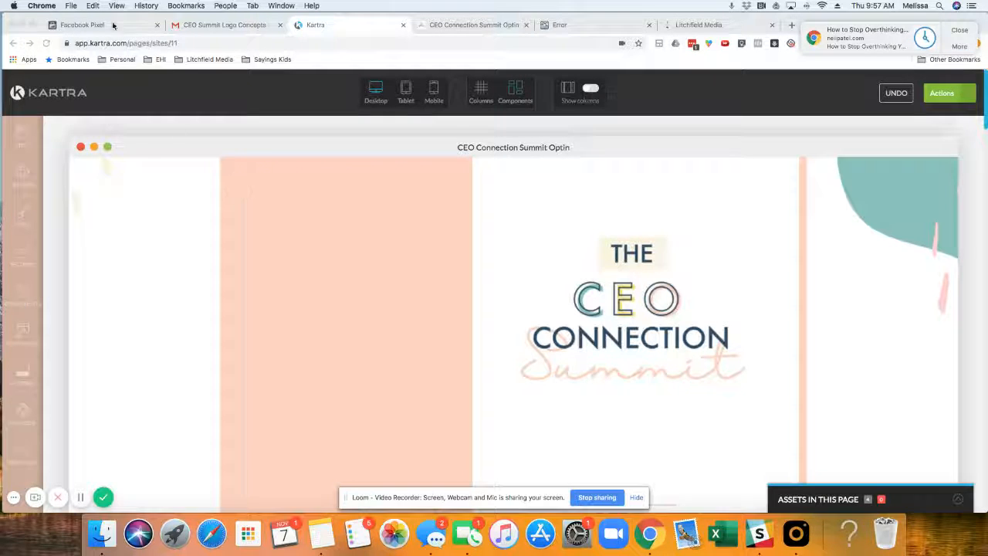
Step: Switch to Facebook Events Manager, close the open Install Pixel dialog, and open the Default Pixel from all data sources
left_click(81, 24)
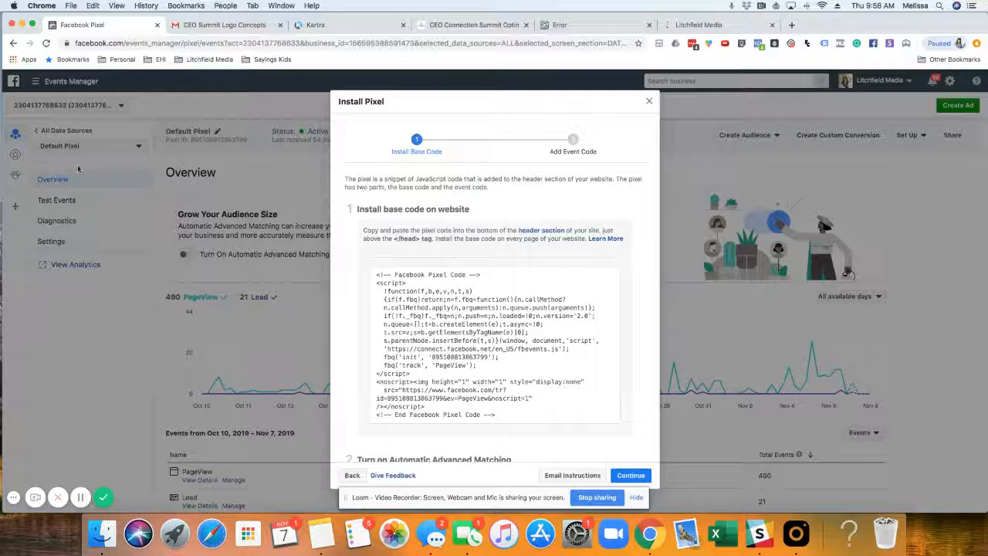
left_click(649, 101)
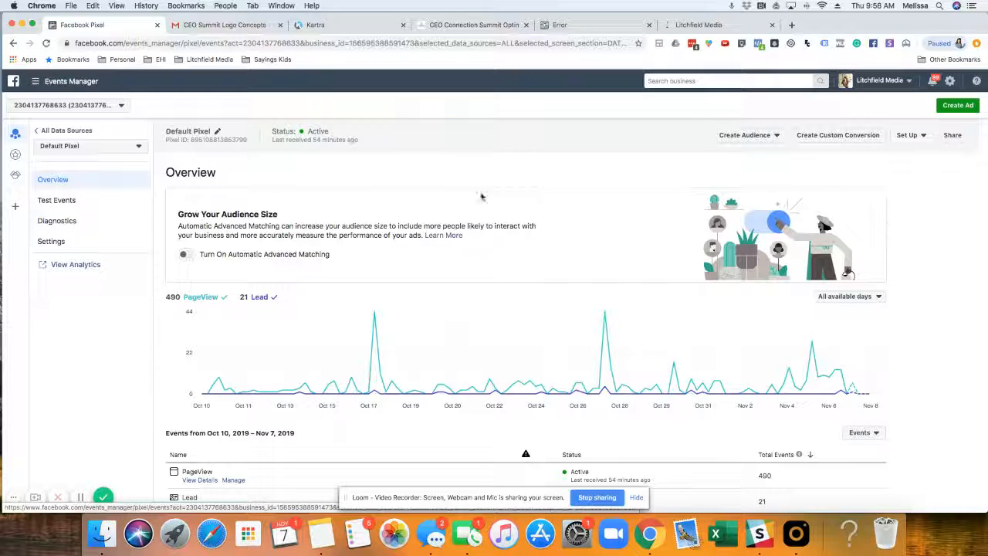
left_click(77, 131)
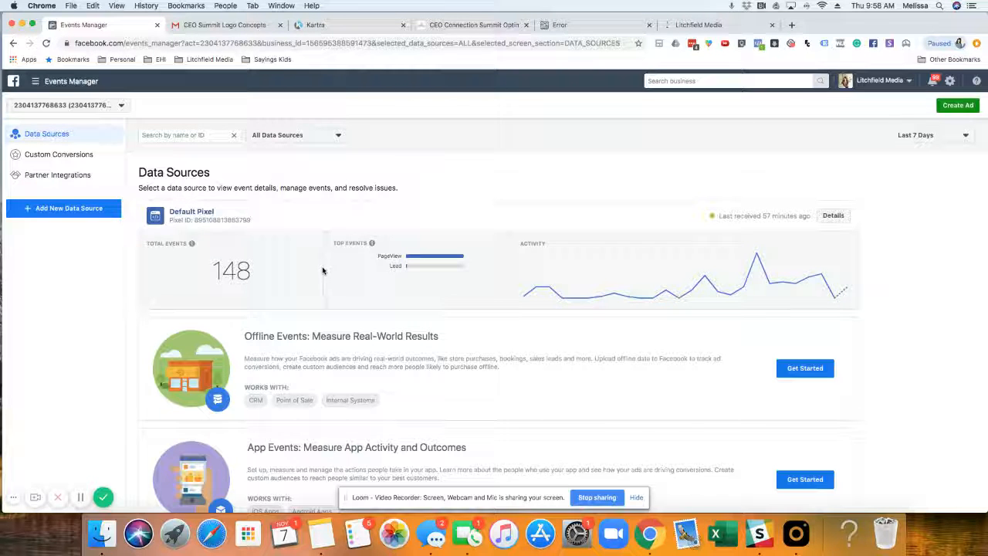
left_click(187, 212)
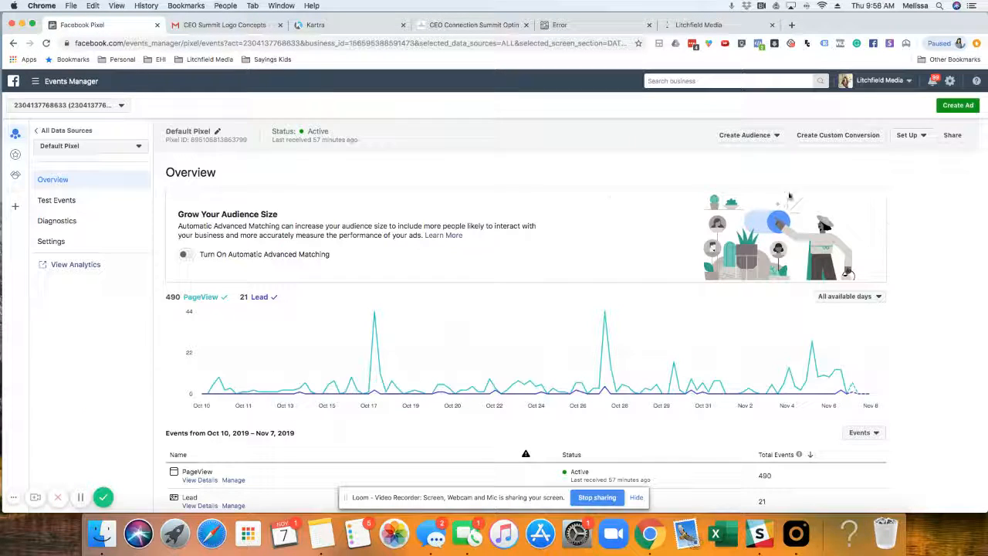
Step: Set up the pixel by manually adding its code to the website, and copy the base code
left_click(908, 138)
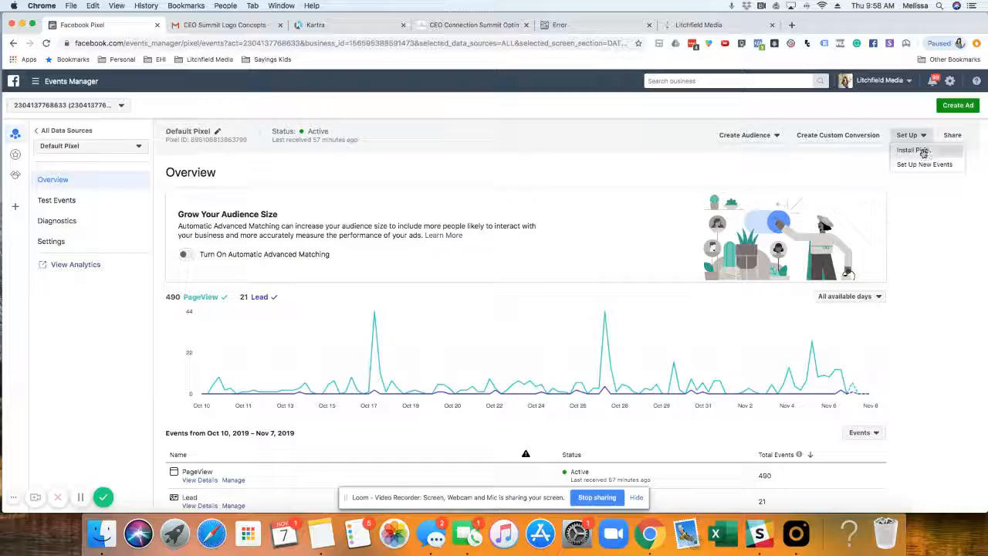
left_click(919, 150)
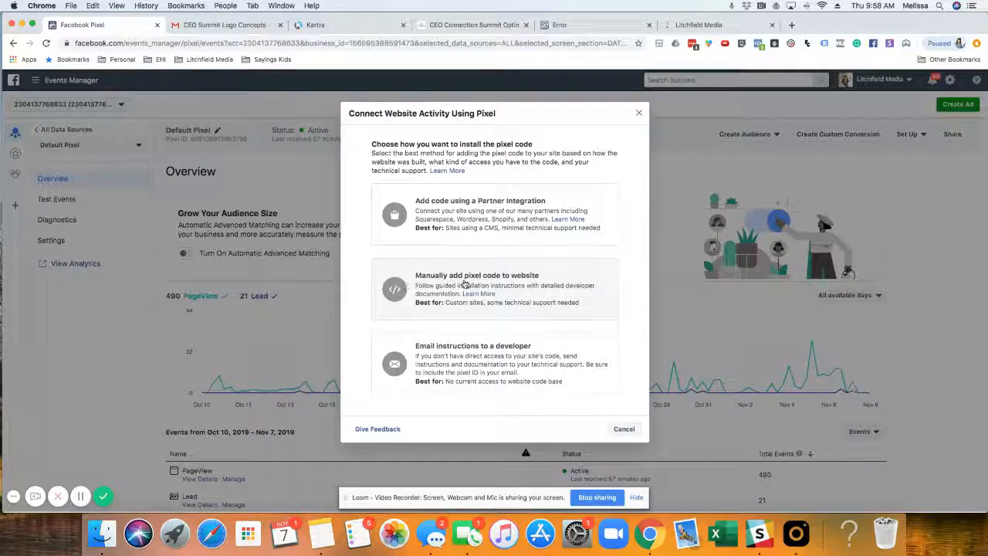
left_click(460, 287)
left_click(463, 289)
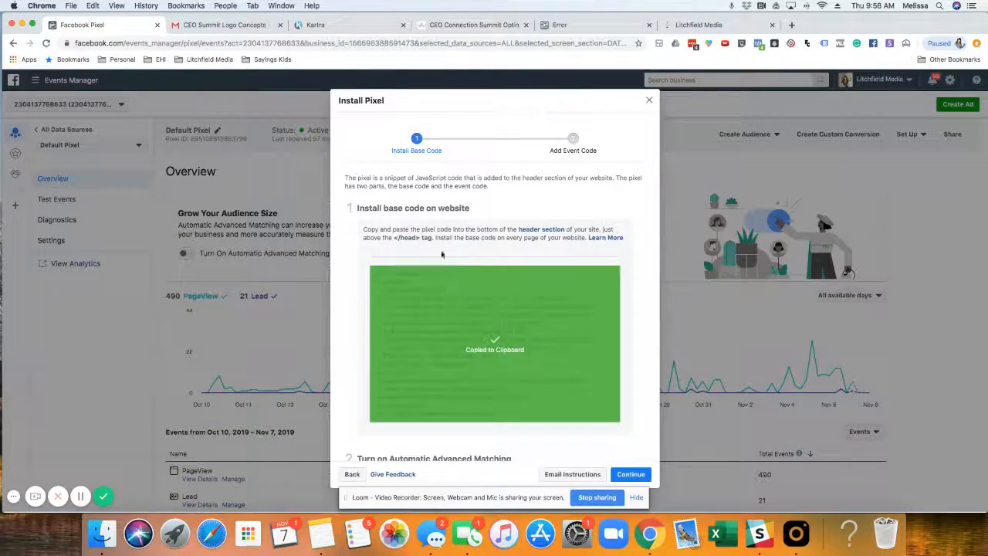
Step: In the Kartra page editor, paste the copied pixel code into the page's head tracking code and apply the setting
left_click(363, 26)
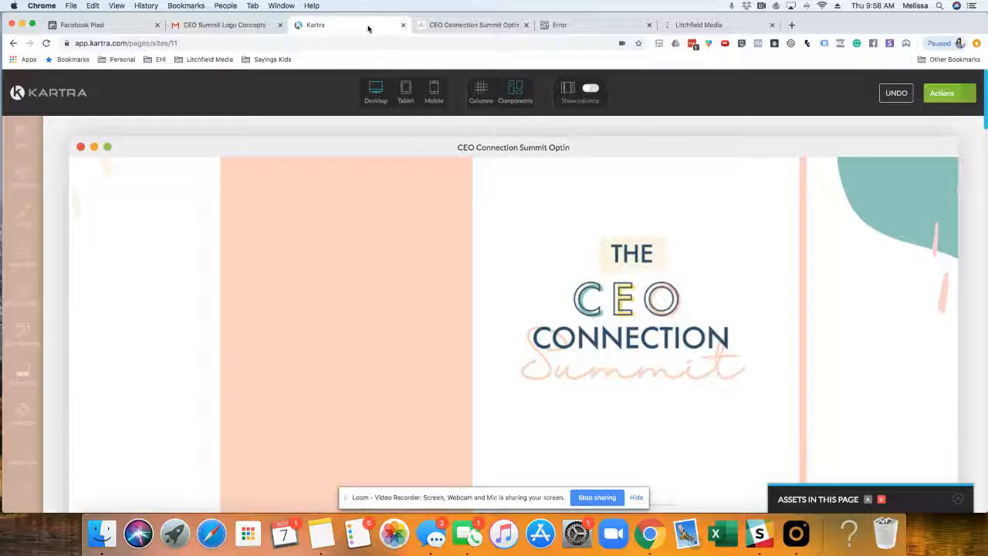
left_click(22, 173)
left_click(122, 223)
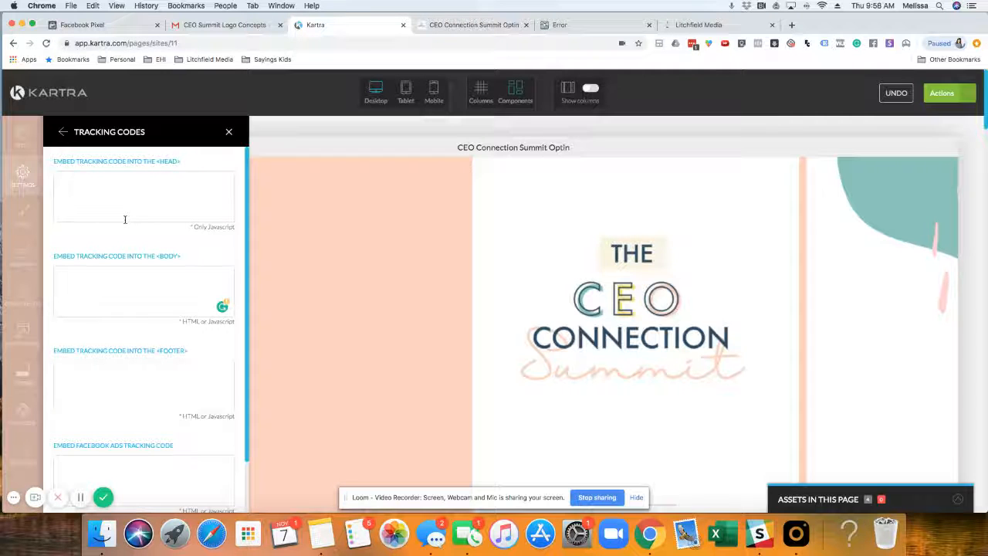
left_click(126, 183)
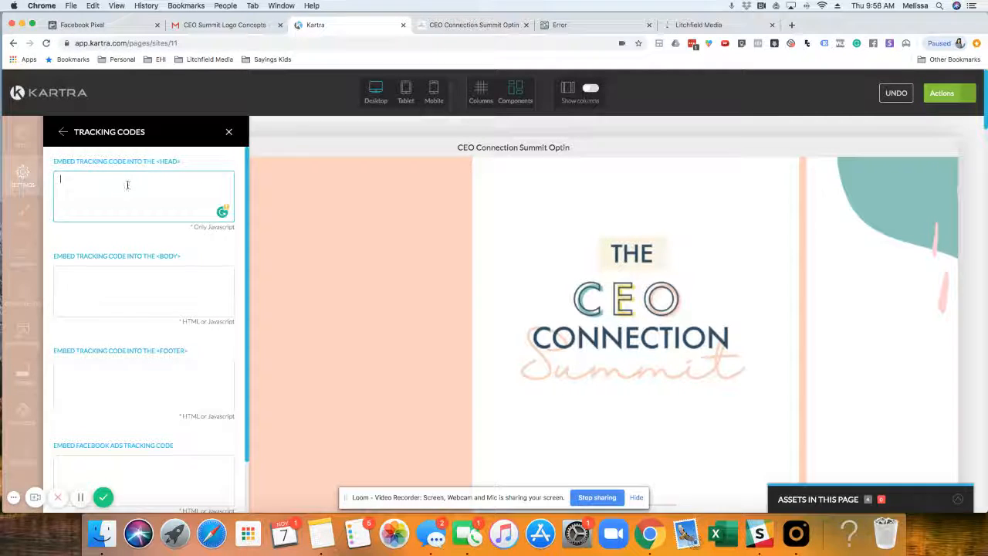
key("super+v")
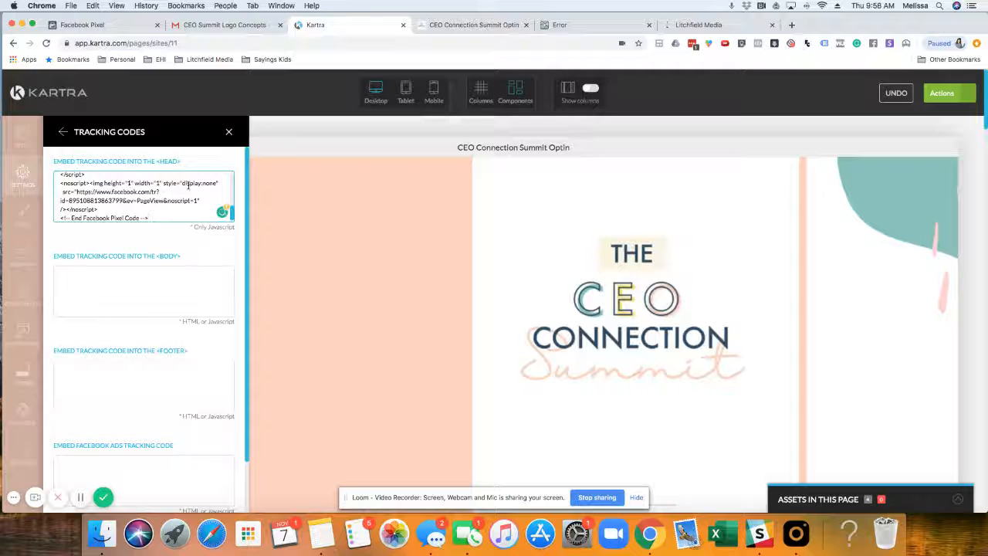
scroll(188, 184, "up", 5)
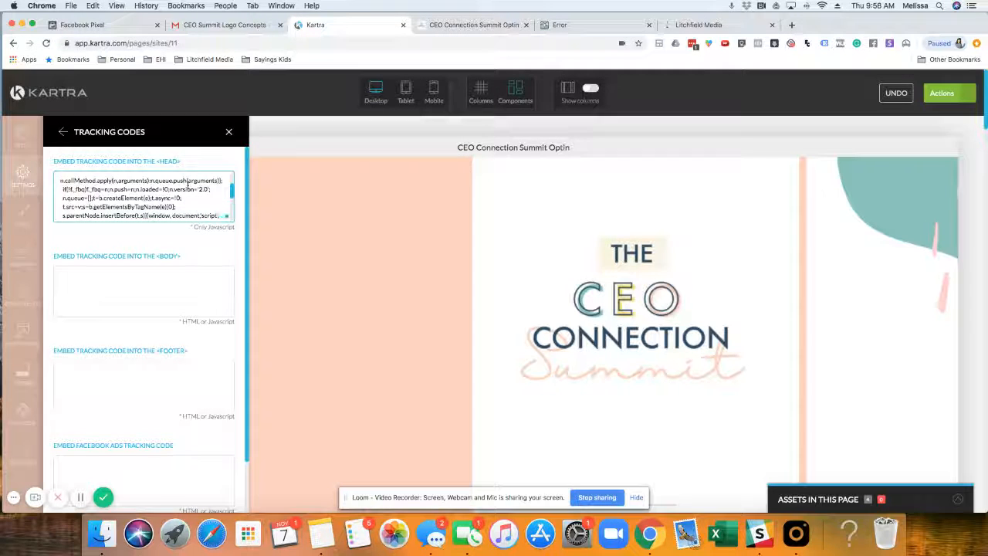
scroll(187, 184, "down", 5)
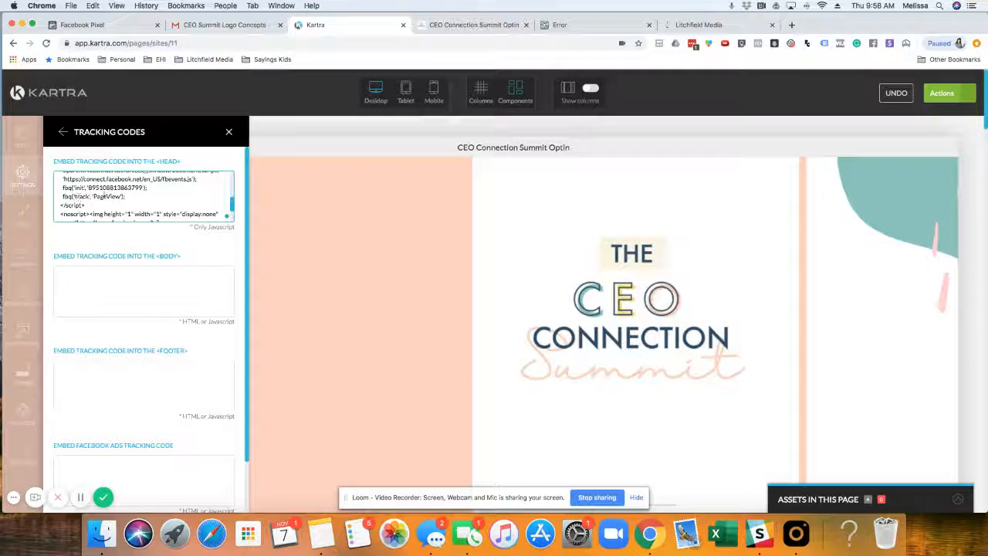
scroll(192, 290, "down", 3)
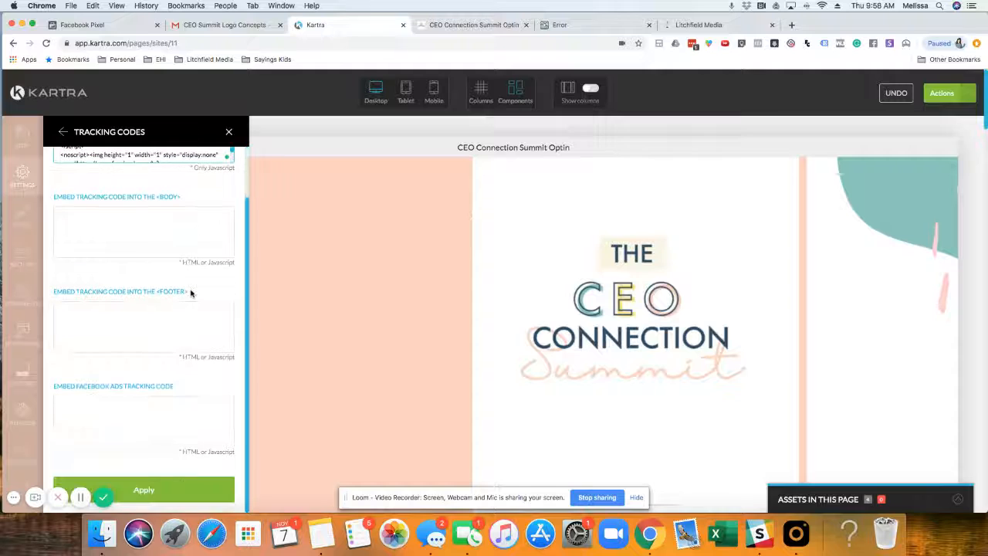
left_click(161, 489)
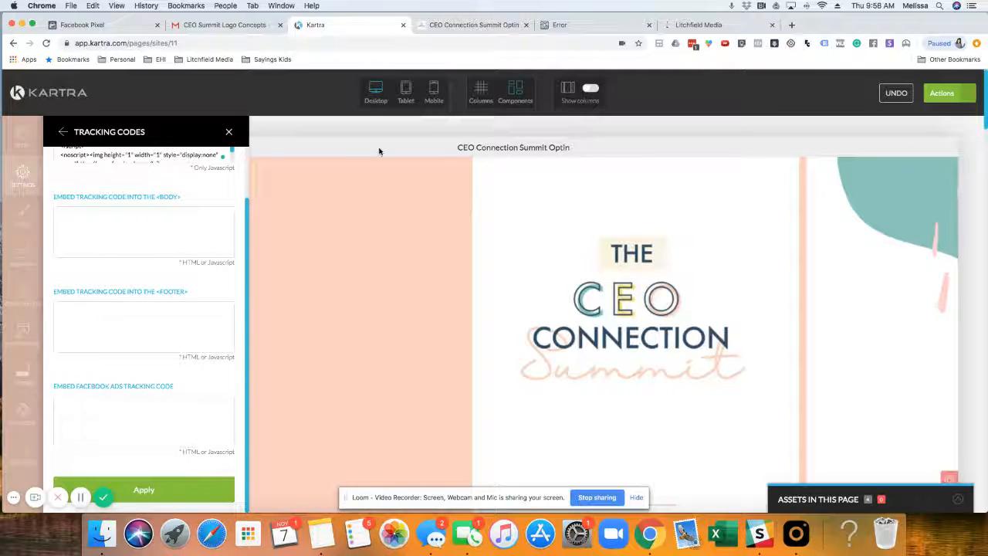
left_click(231, 132)
Step: Publish the CEO Connection Summit Optin page live using the page link option, and close the publishing dialog
left_click(942, 92)
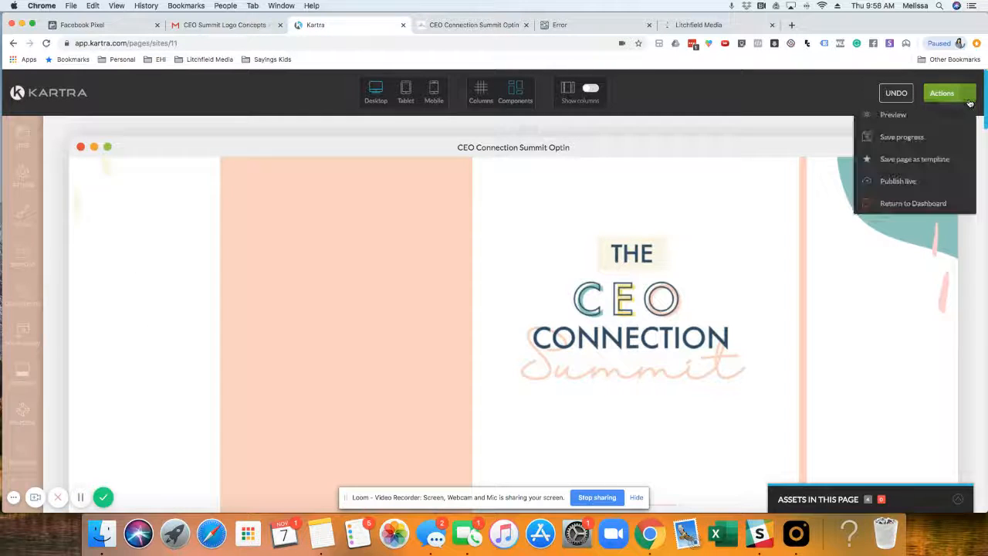
left_click(914, 179)
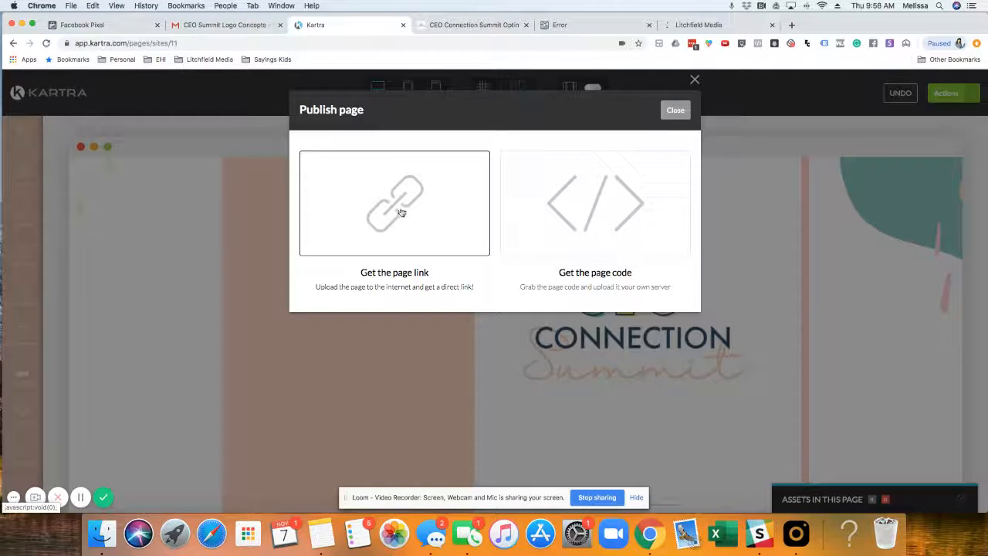
left_click(374, 205)
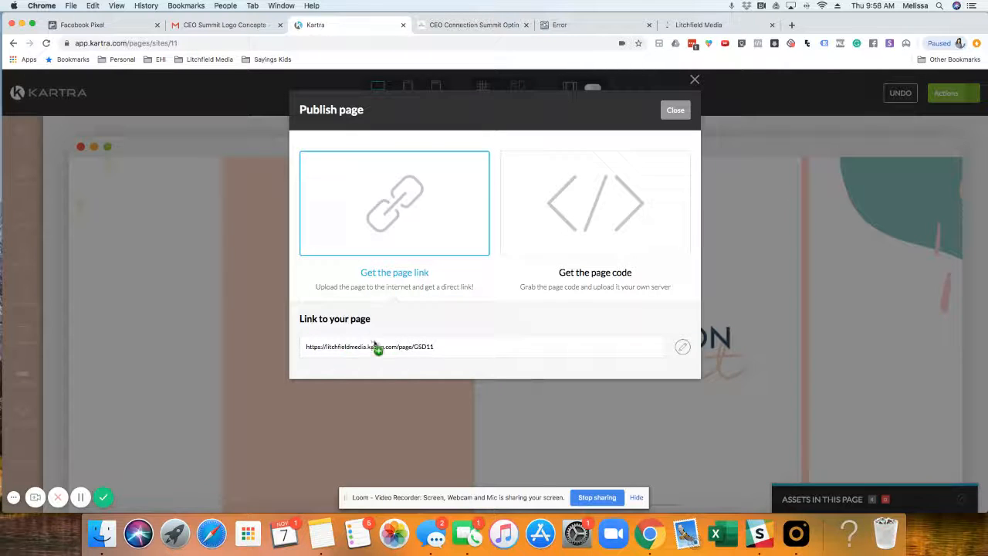
left_click(675, 110)
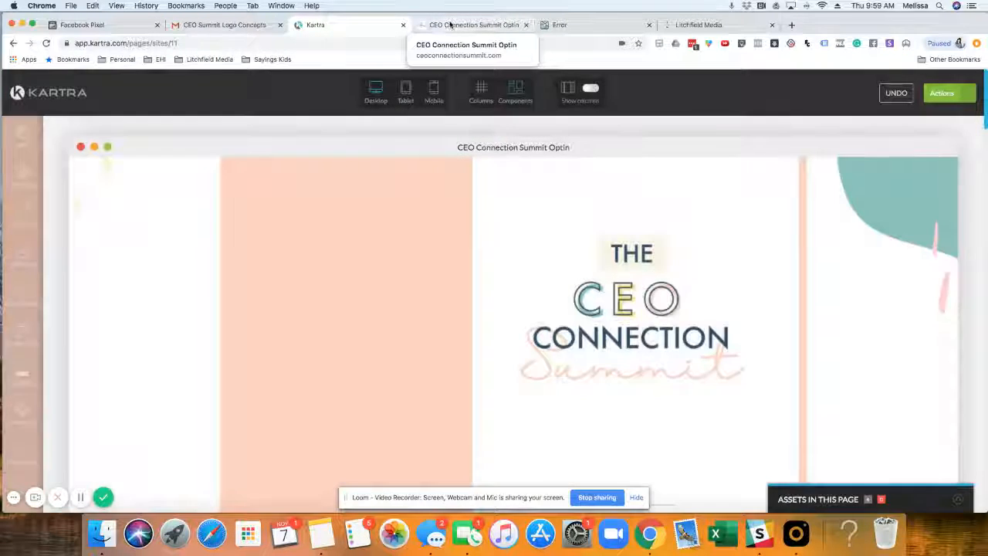
Step: Reload the live ceoconnectionsummit.com page and check it for the pixel with Facebook Pixel Helper
left_click(450, 25)
left_click(47, 43)
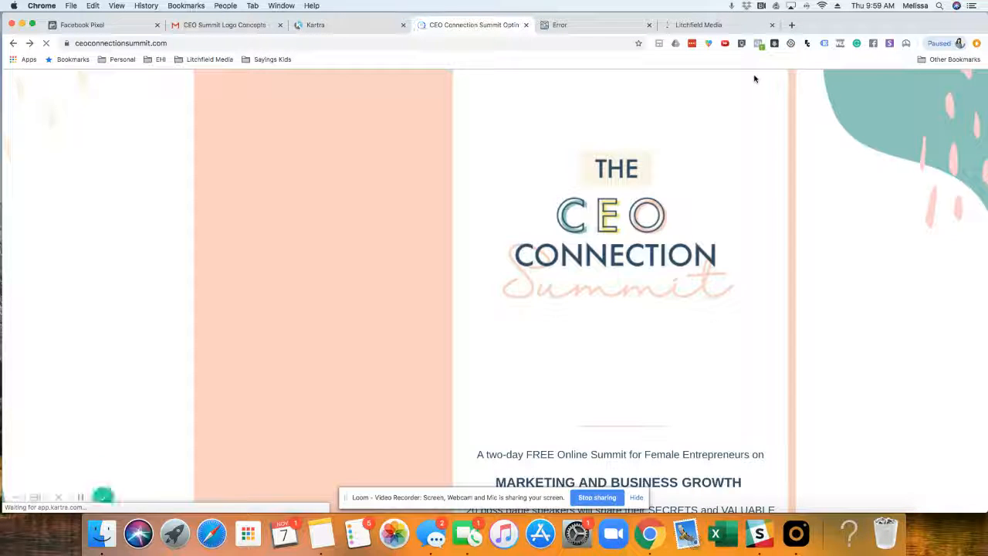
left_click(758, 43)
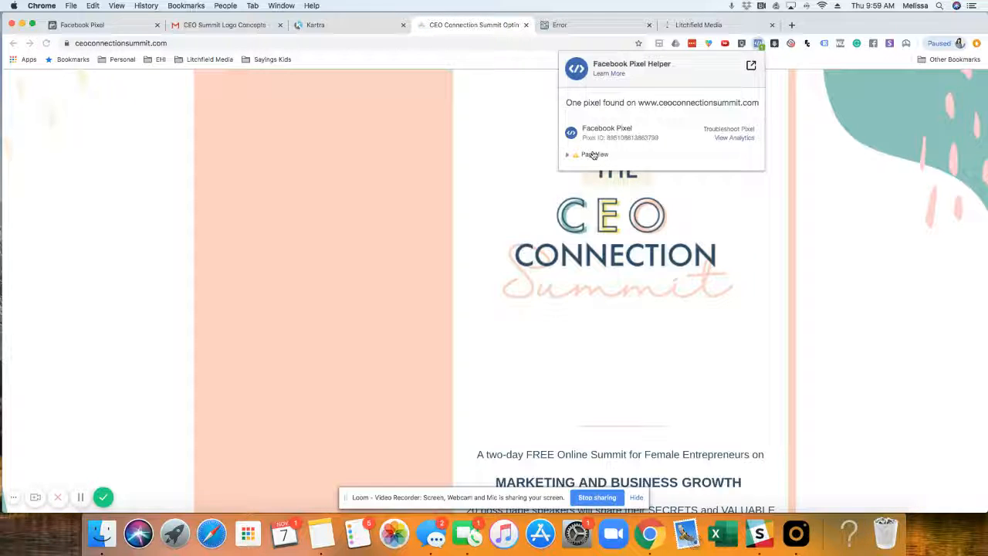
left_click(772, 142)
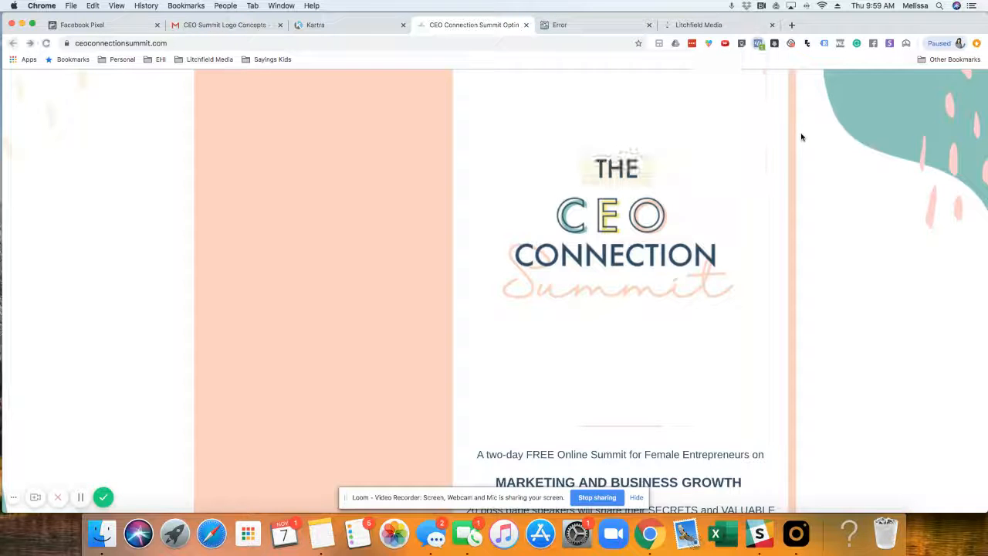
Step: Inspect the PageView event's status in Facebook Pixel Helper on the live page
left_click(759, 44)
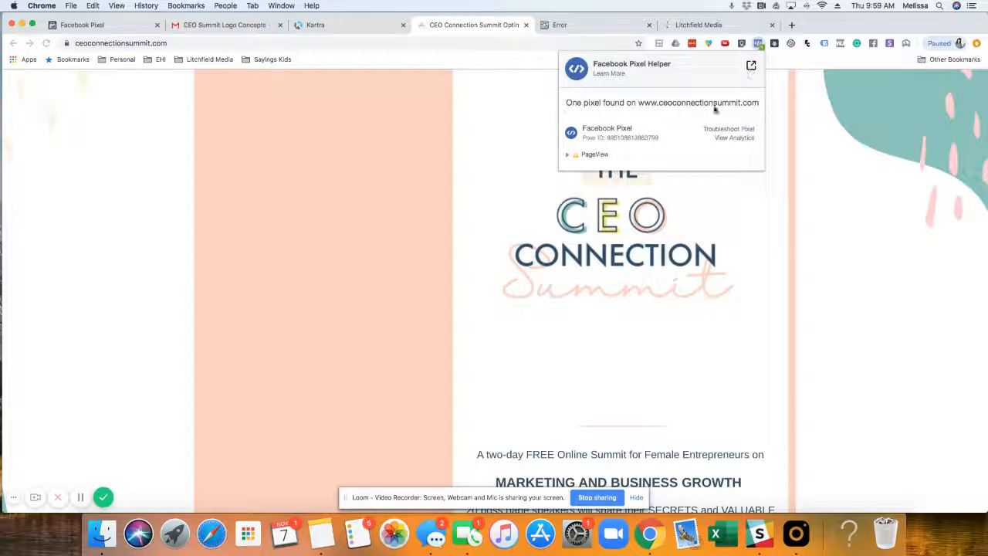
left_click(576, 157)
left_click(578, 159)
left_click(836, 169)
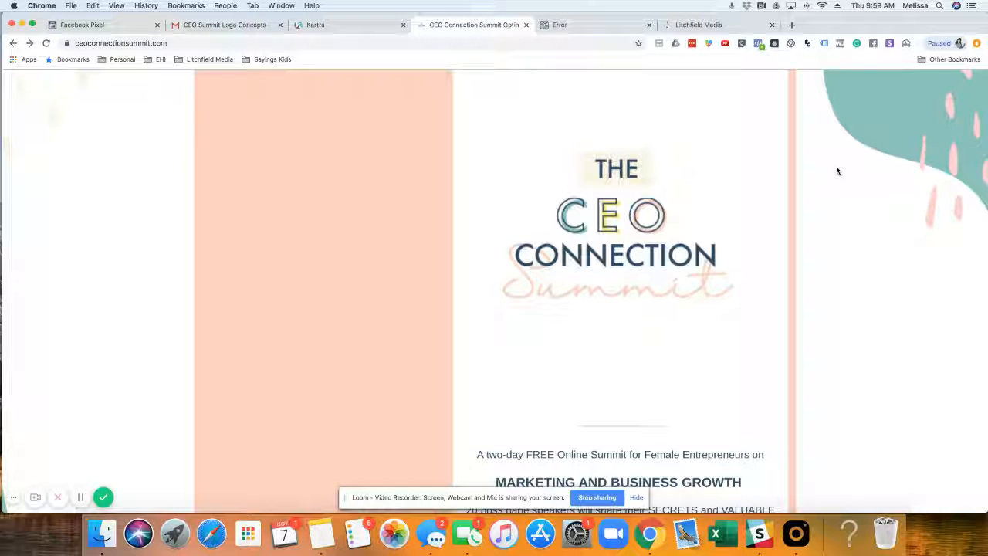
left_click(758, 44)
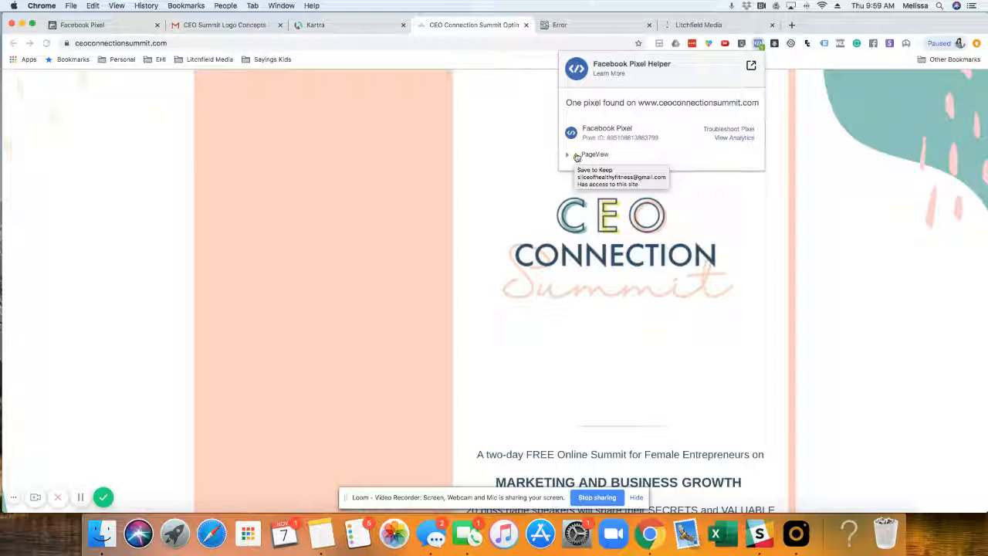
left_click(828, 136)
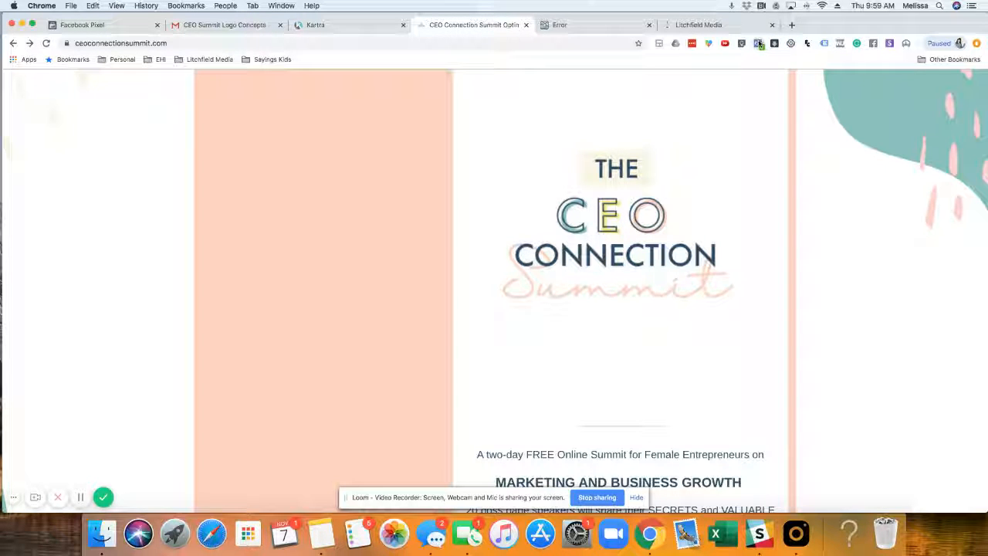
left_click(759, 44)
left_click(262, 106)
Step: Return to the Kartra page editor and exit to the dashboard
left_click(351, 27)
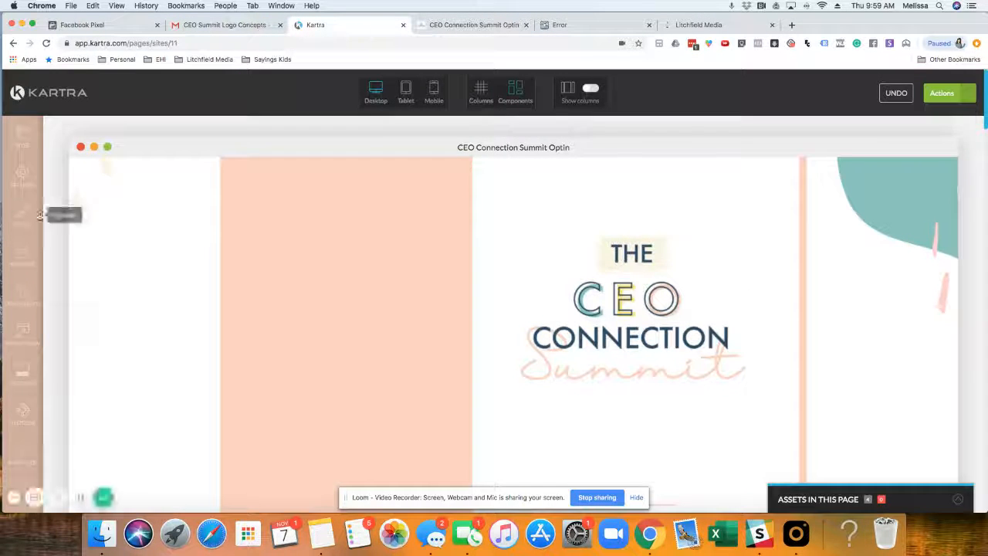
left_click(963, 94)
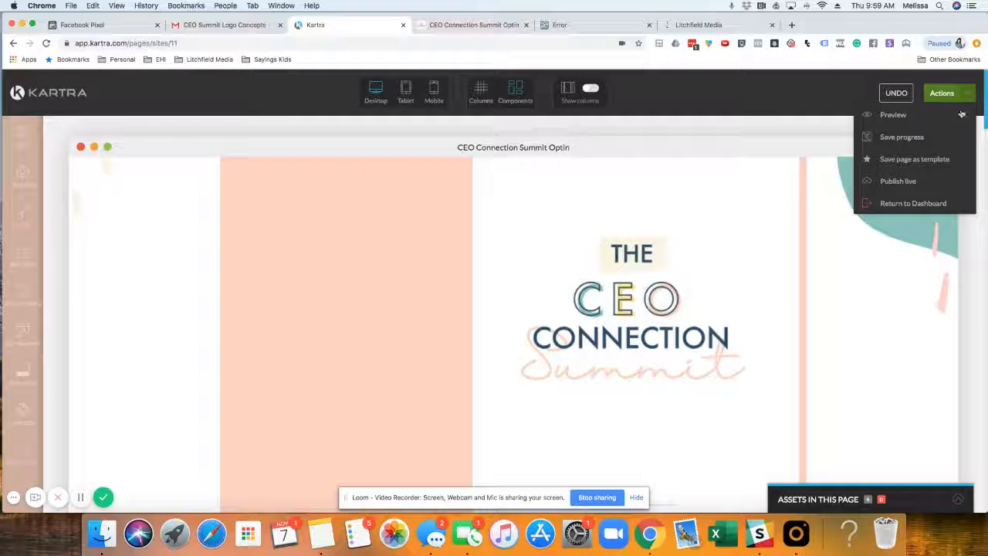
left_click(895, 203)
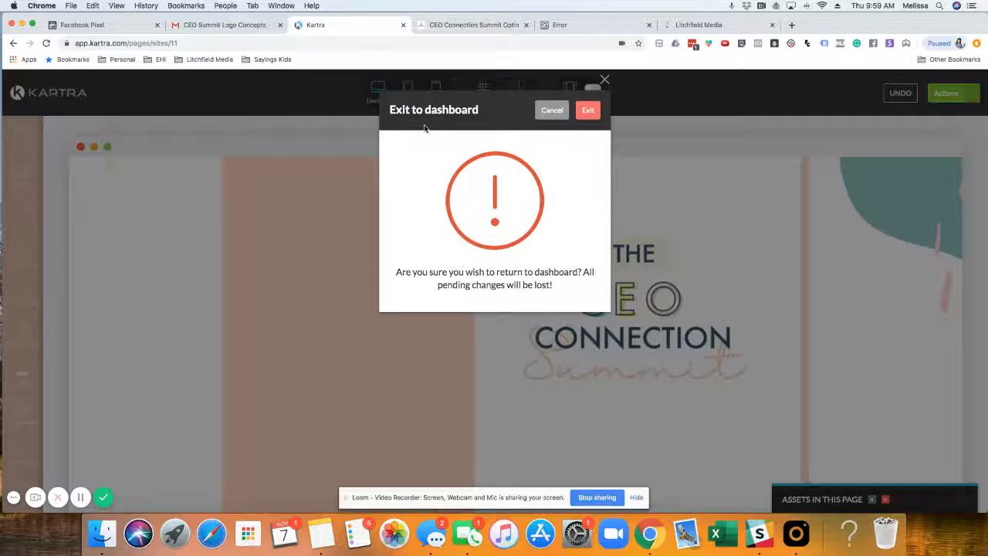
left_click(587, 113)
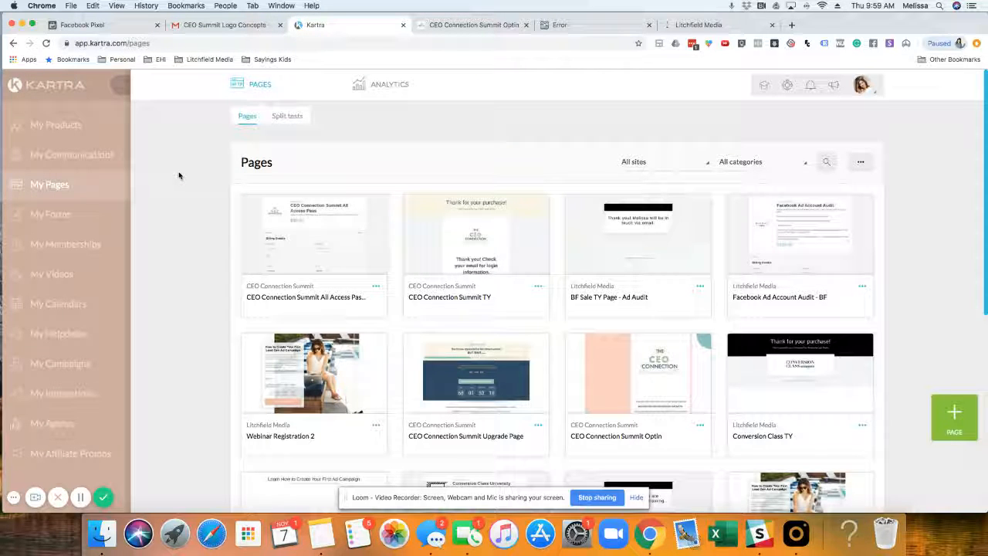
Step: Open the CEO Connection Summit Upgrade Page for editing, leaving its name, category and site settings as they are
scroll(185, 174, "down", 3)
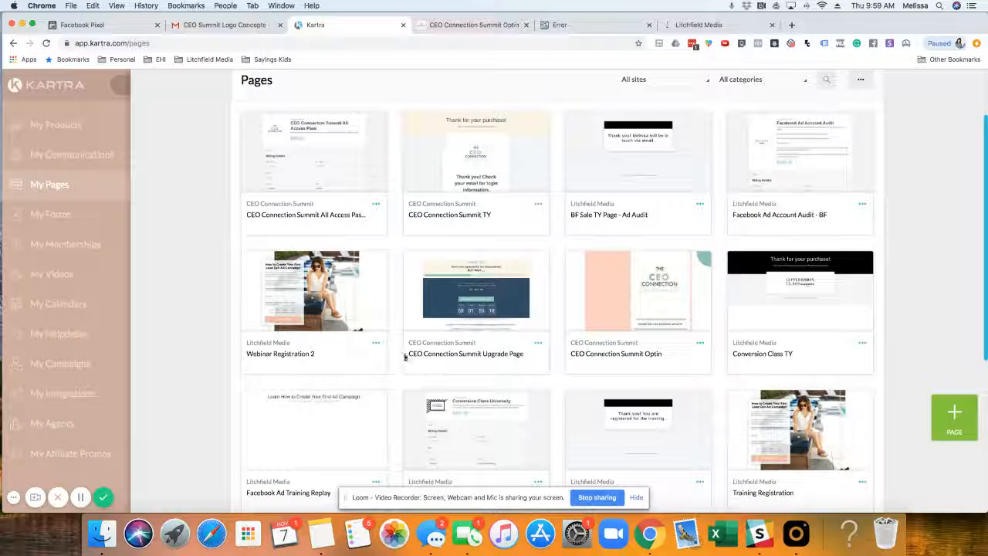
left_click(538, 343)
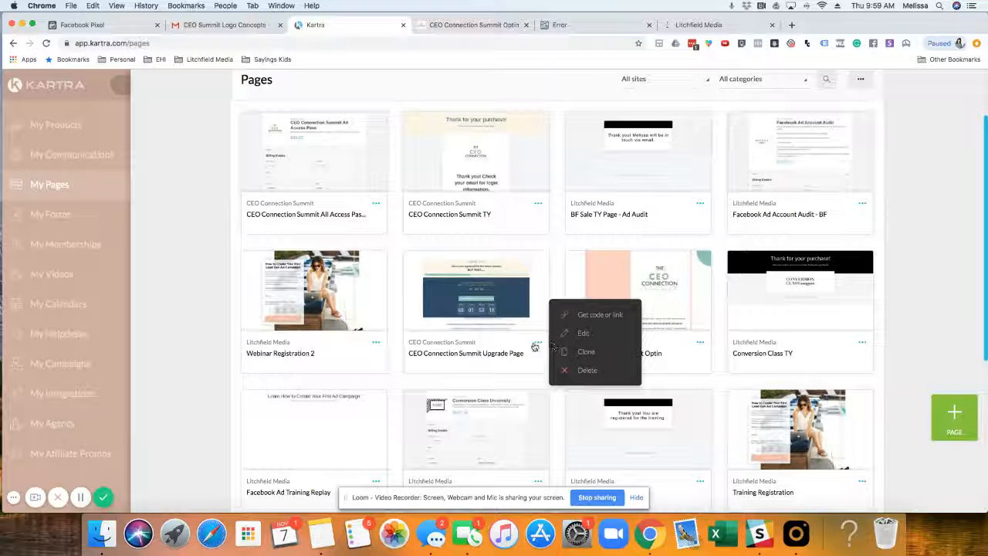
left_click(578, 334)
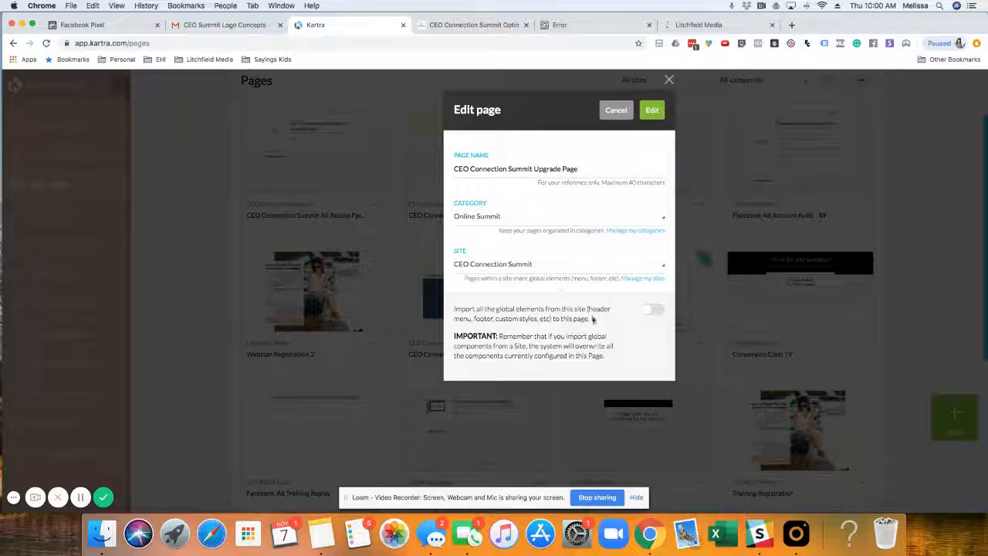
left_click(651, 112)
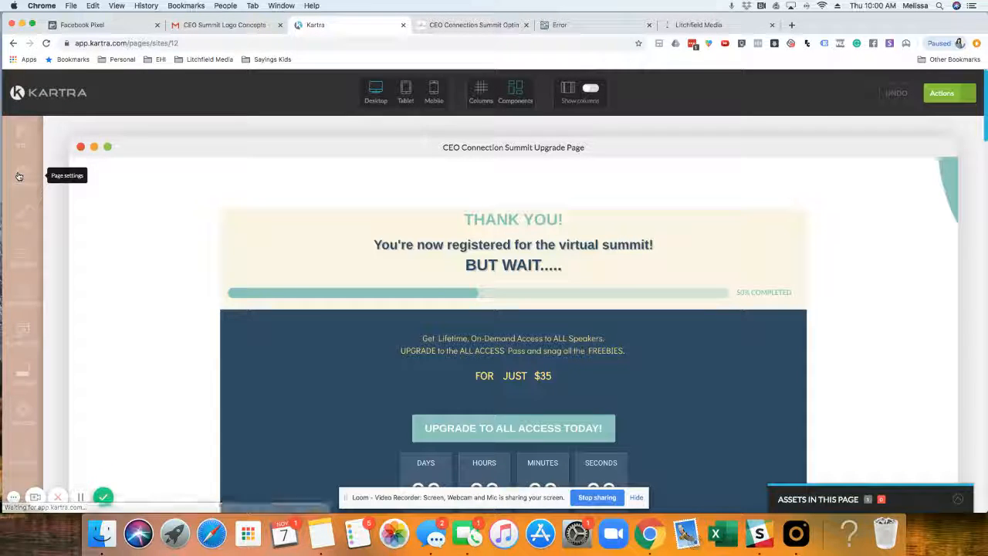
Step: Paste the Facebook pixel base code into the page's tracking code for the <head>
left_click(19, 176)
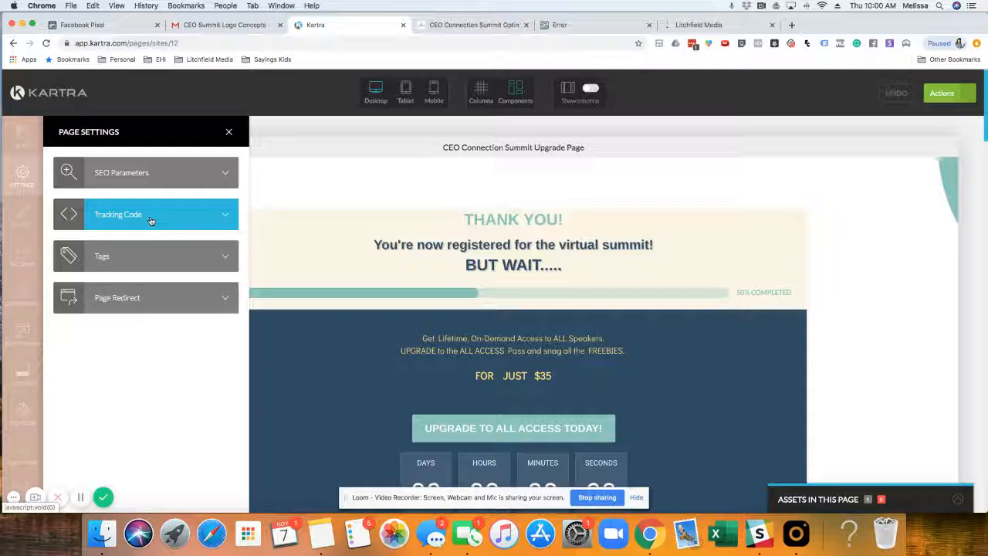
left_click(150, 216)
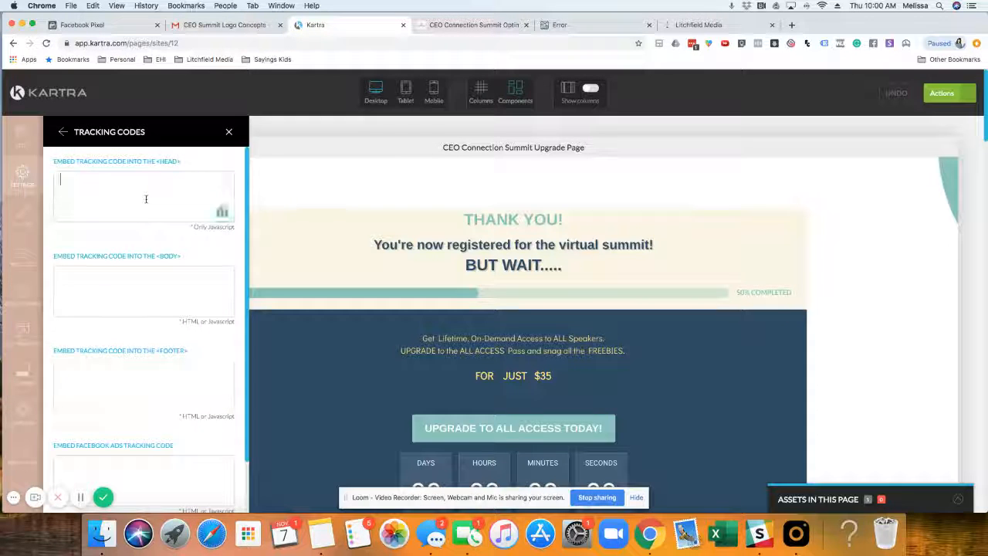
left_click(145, 198)
key("super+v")
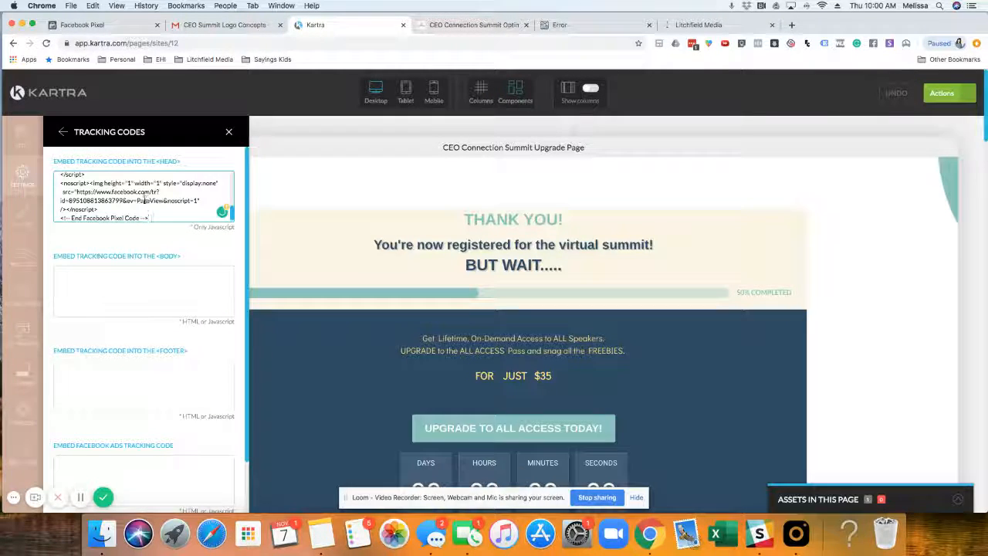
Step: Locate the fbq('track', 'PageView'); line in the pasted head code and place the cursor at its end
scroll(143, 200, "up", 5)
scroll(128, 192, "down", 2)
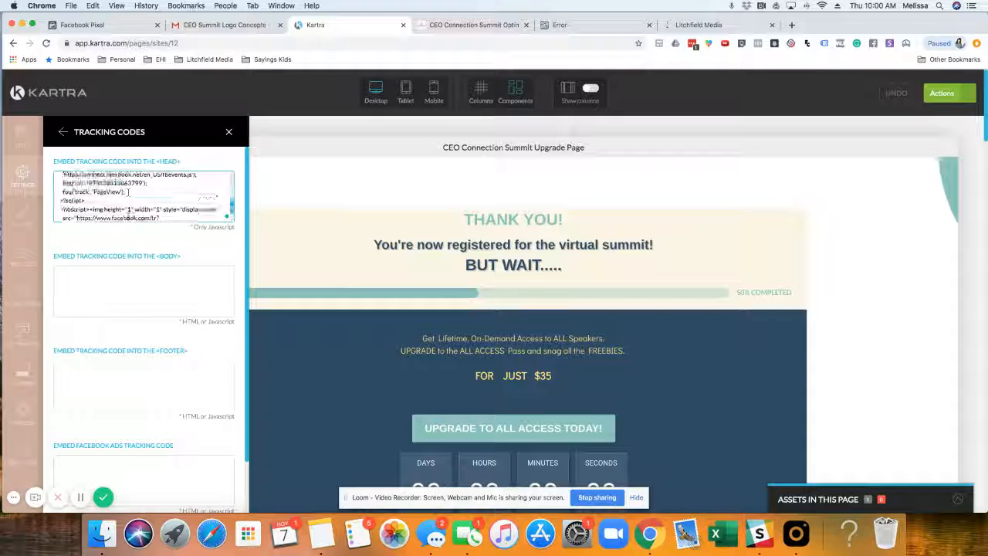
scroll(128, 201, "up", 2)
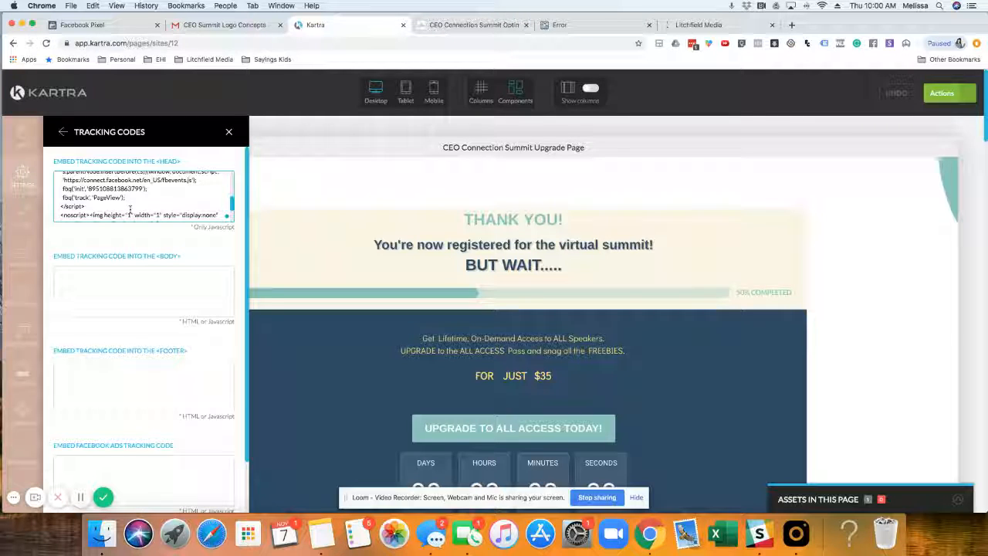
left_click_drag(128, 197, 62, 198)
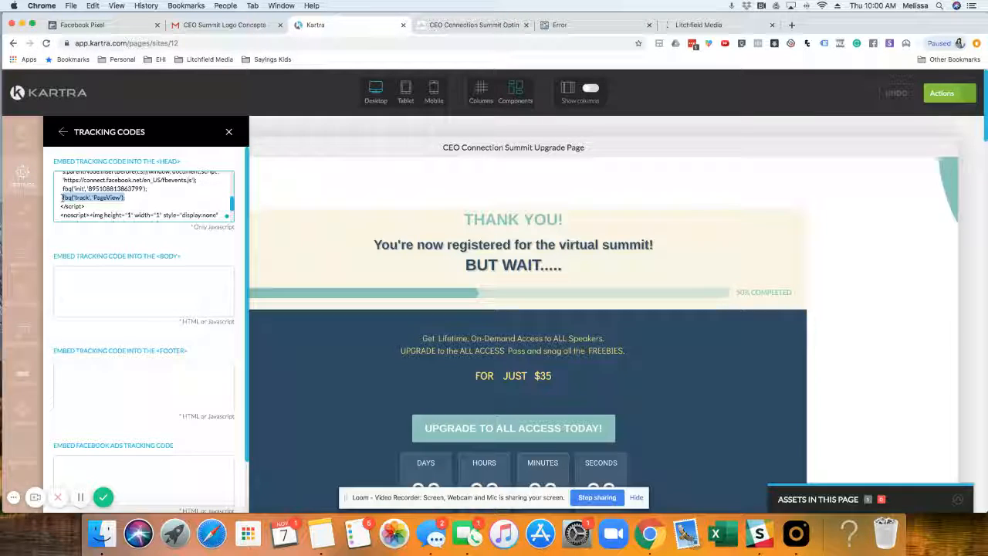
left_click(141, 198)
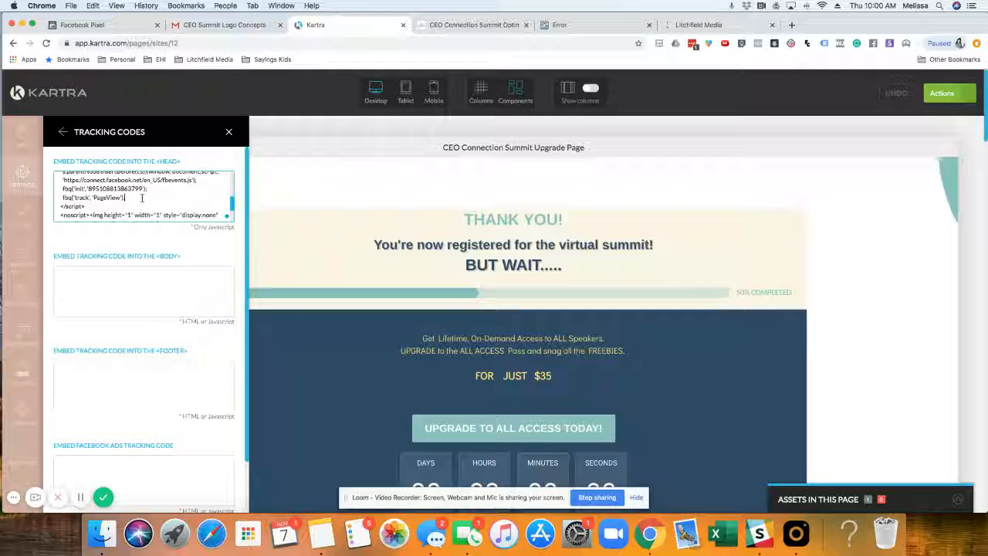
left_click_drag(129, 197, 61, 198)
key("super+c")
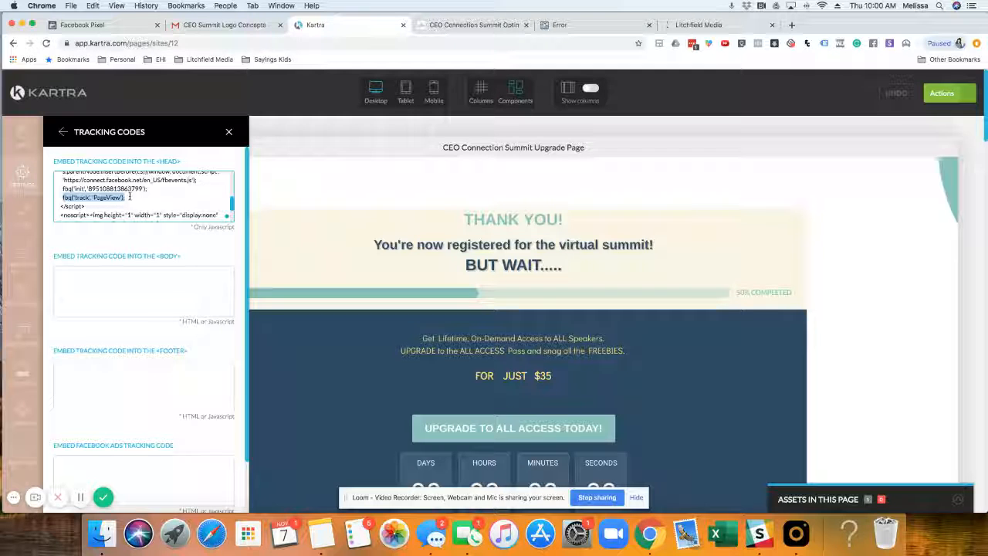
left_click(129, 197)
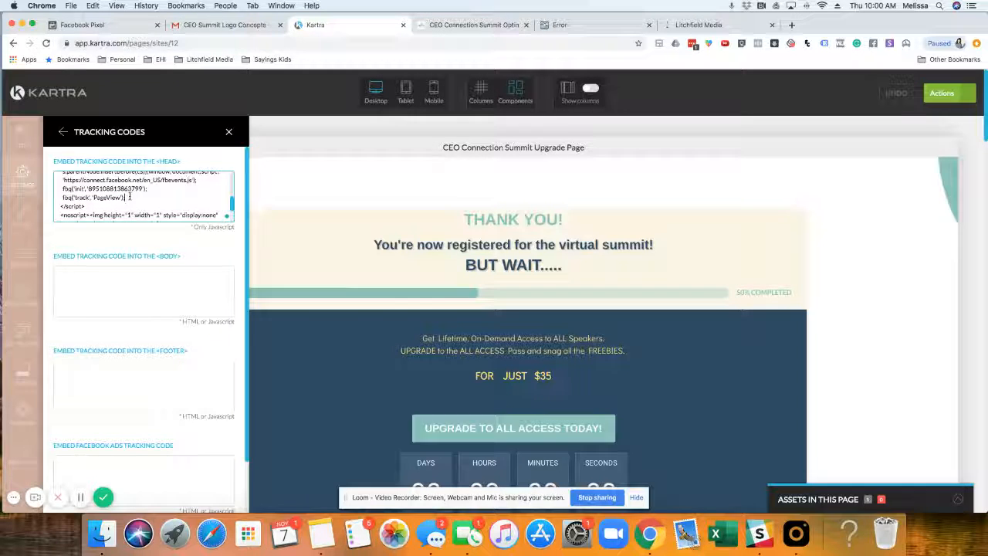
Step: Add a blank line below the PageView line in the head code and review the code through to its end
scroll(129, 196, "down", 2)
scroll(129, 193, "up", 2)
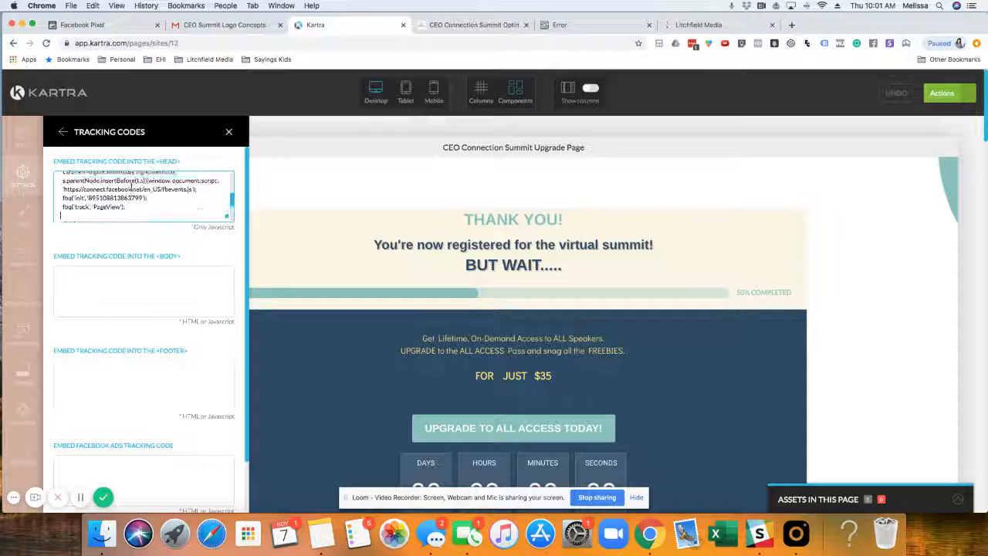
scroll(129, 190, "down", 1)
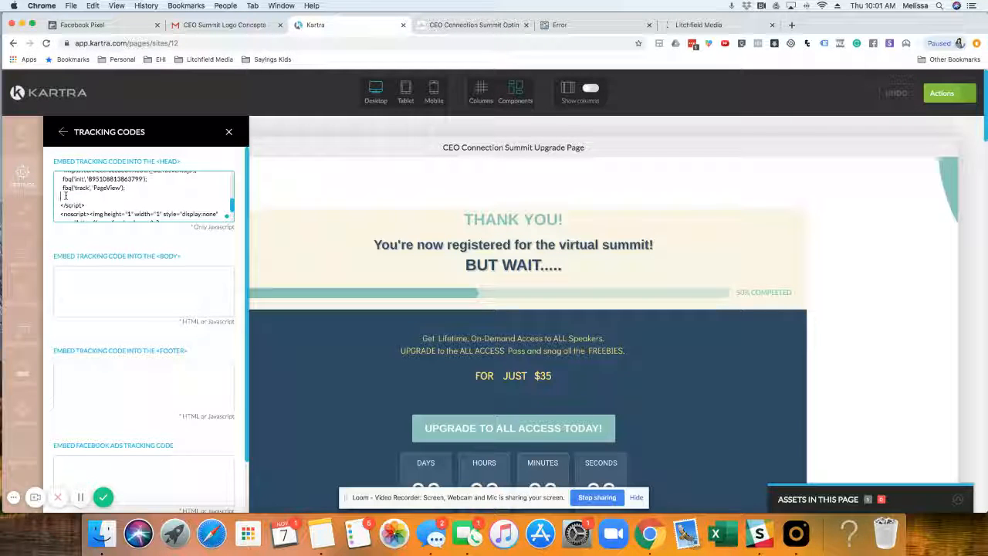
key("super+v")
scroll(167, 195, "down", 3)
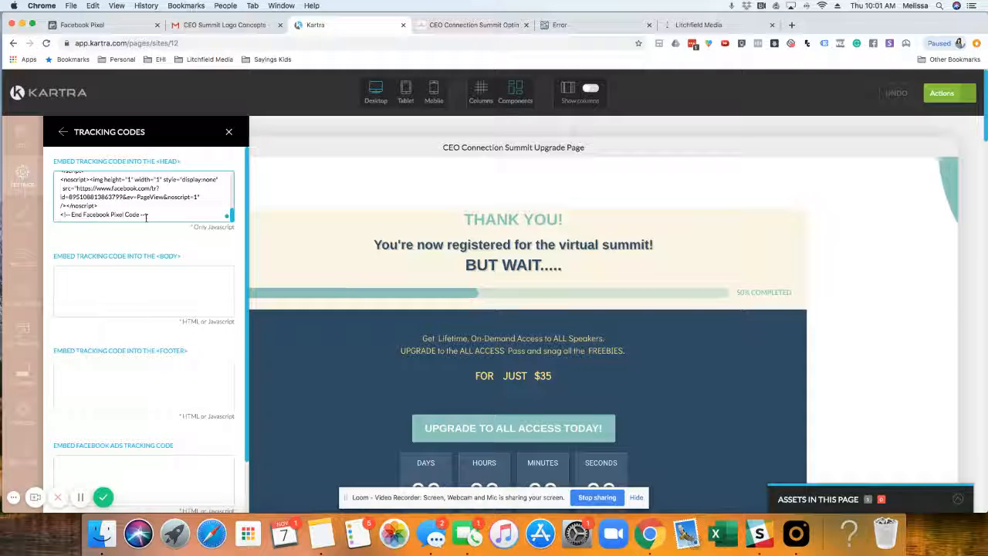
scroll(139, 210, "down", 1)
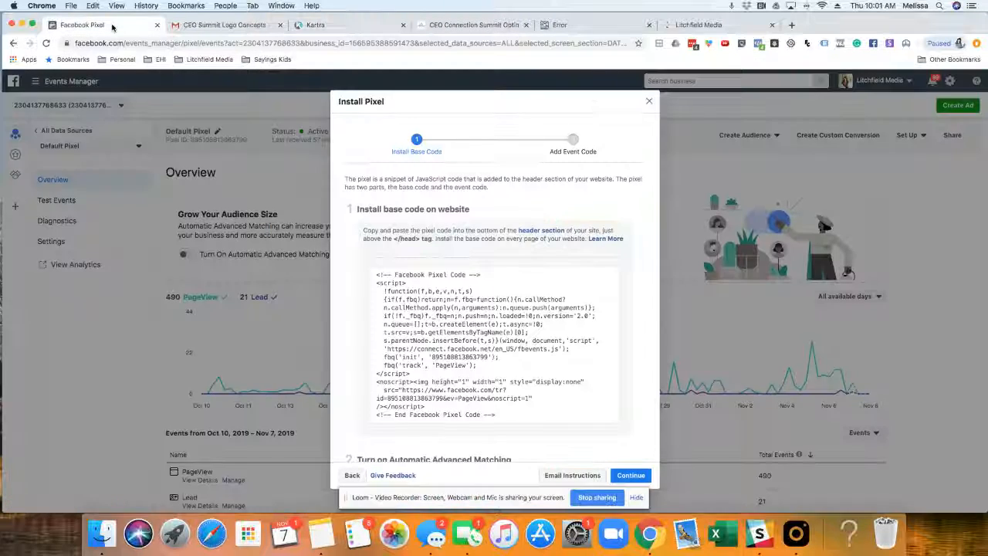
Step: Switch to Facebook Events Manager and close the Install Pixel dialog
left_click(85, 25)
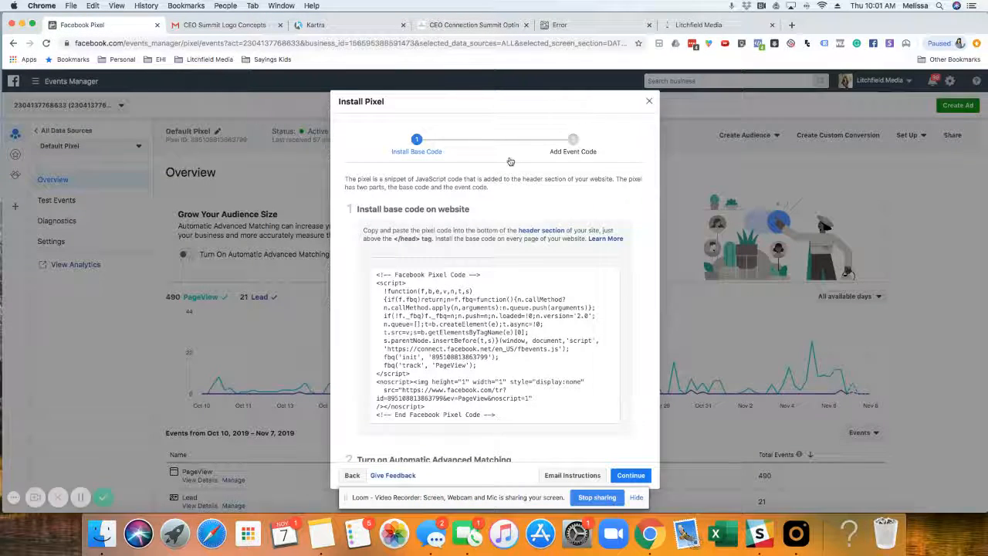
left_click(651, 101)
left_click(914, 136)
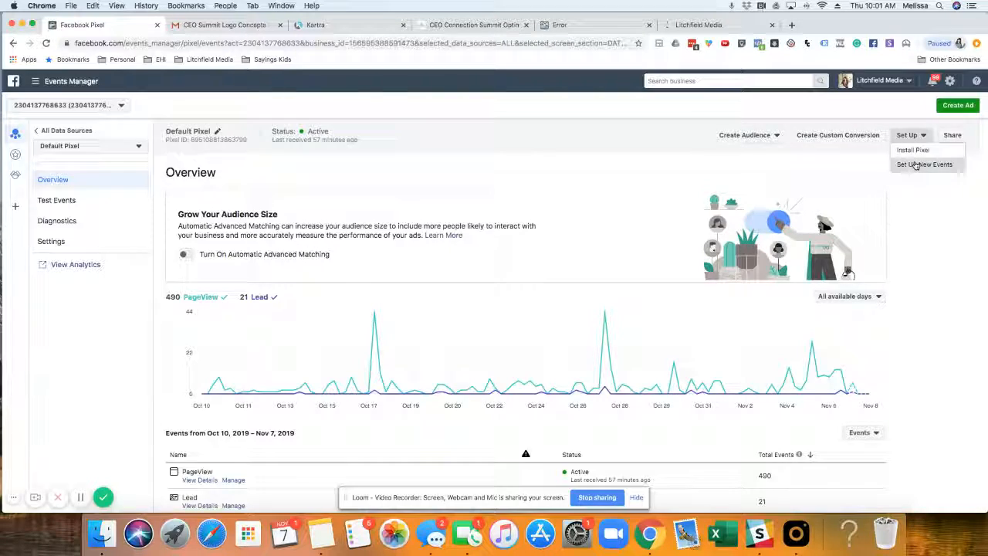
left_click(917, 164)
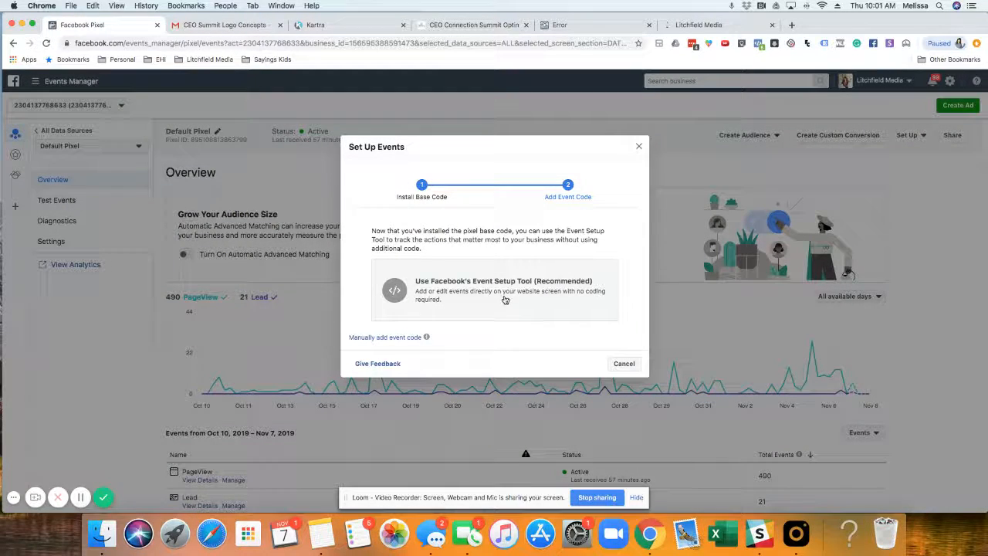
left_click(505, 300)
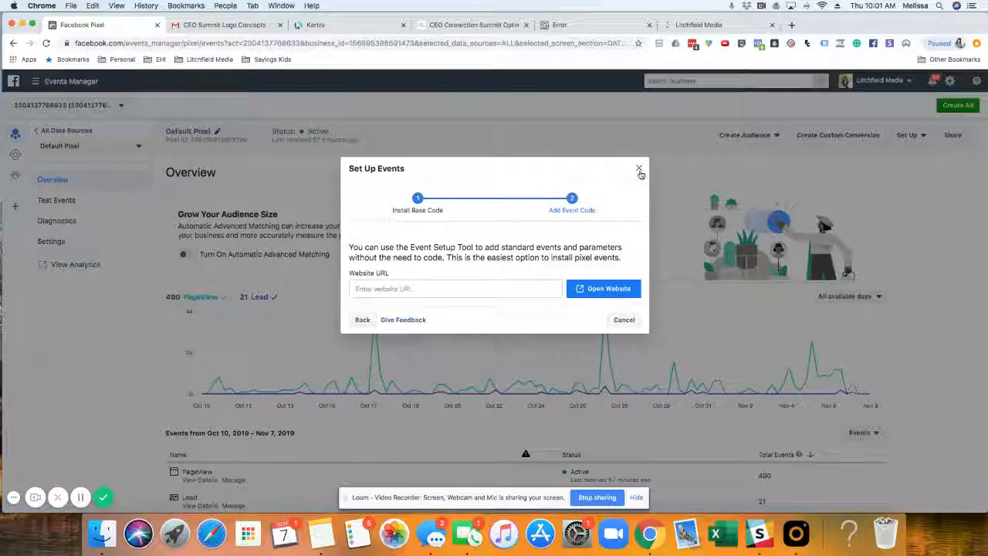
left_click(639, 169)
left_click(810, 141)
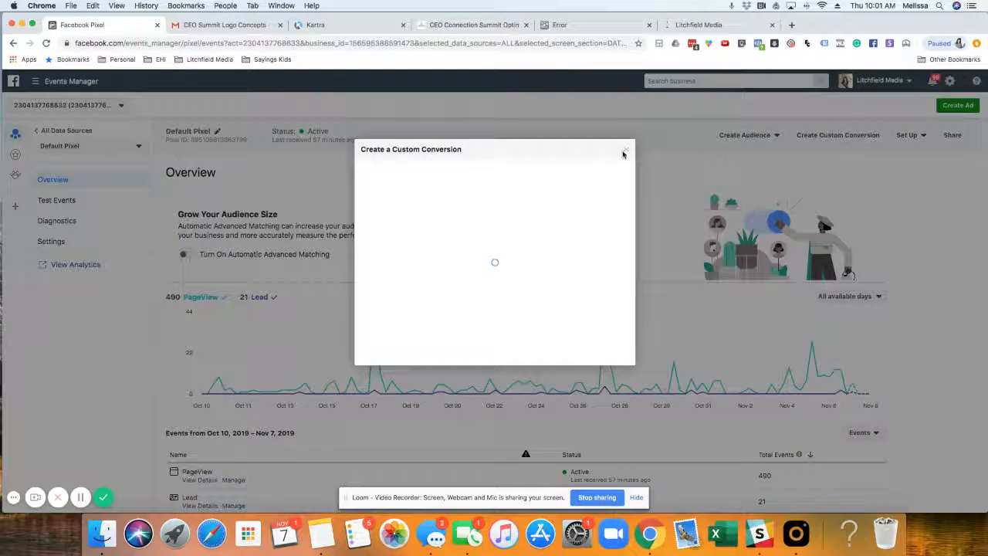
left_click(626, 153)
Step: Start setting up new events for the default pixel and choose to add the event code manually
left_click(922, 139)
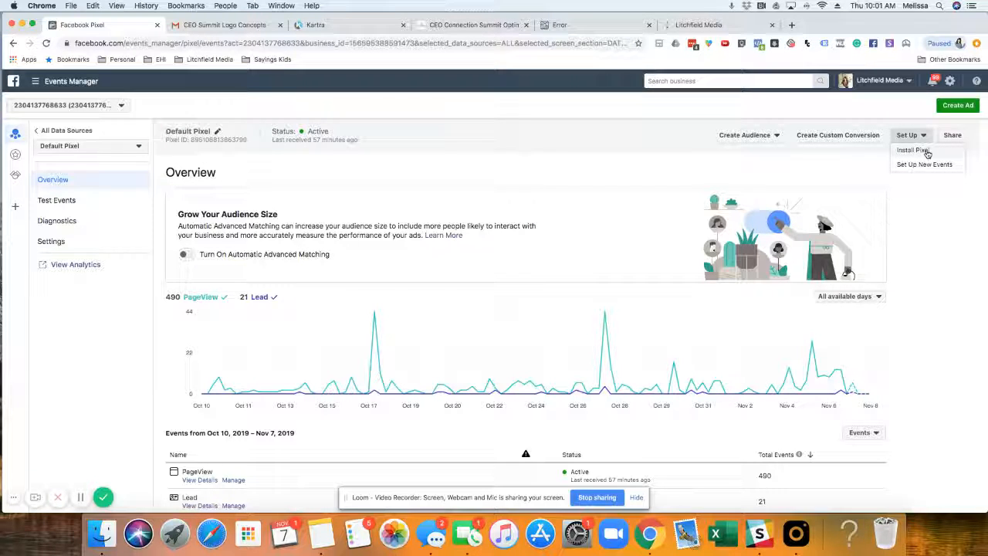
left_click(926, 165)
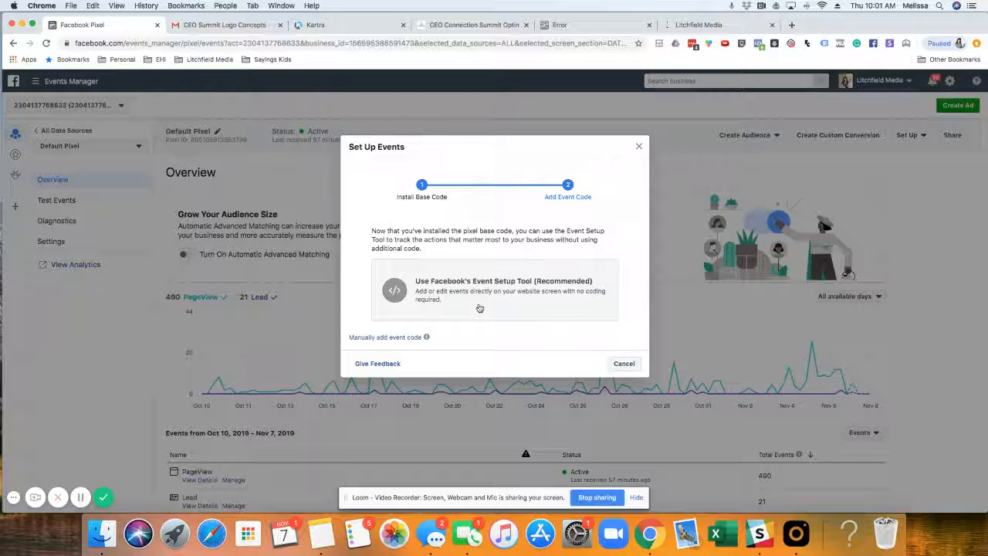
left_click(397, 298)
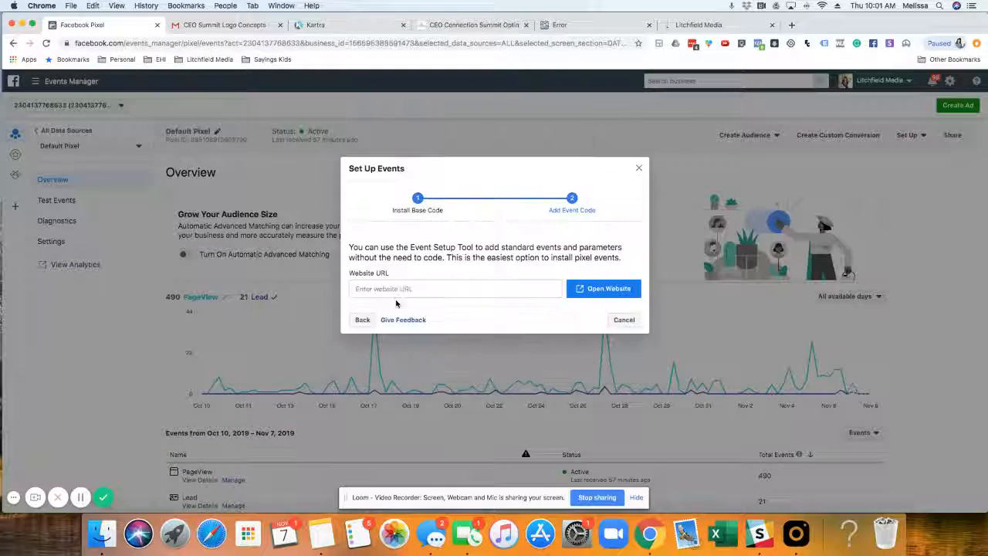
left_click(361, 320)
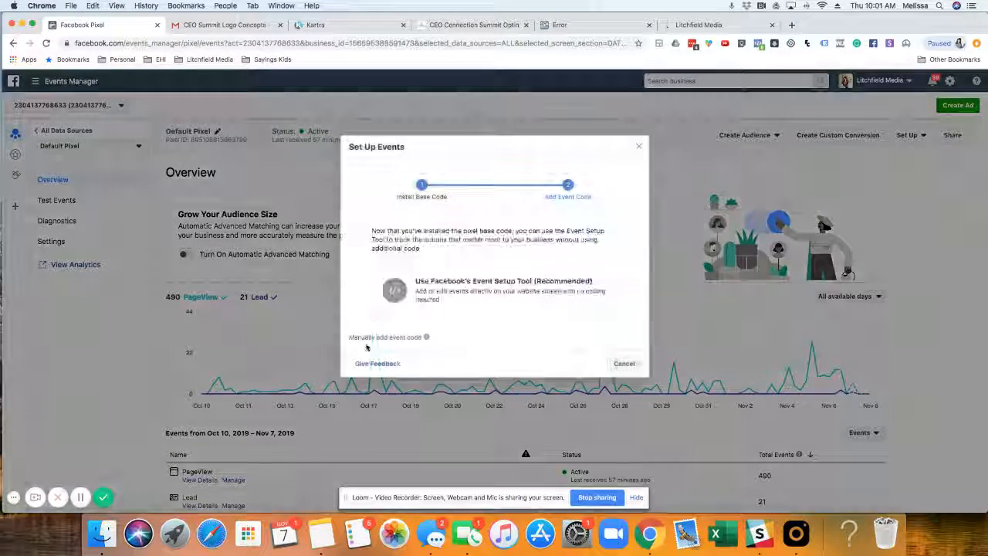
left_click(368, 339)
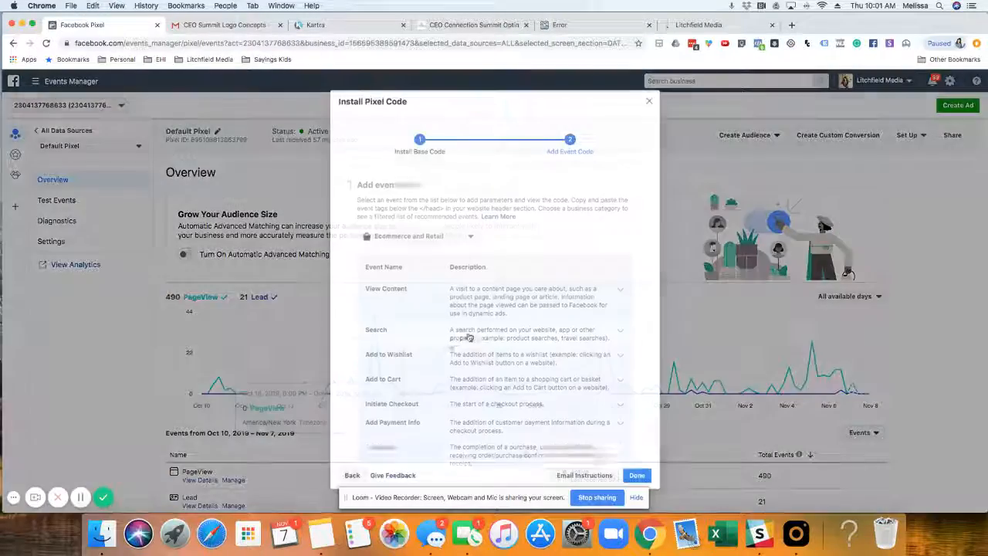
Step: Find the Purchase event in the Ecommerce and Retail list, copy its page-load event code, and return to the Kartra page editor
scroll(366, 330, "down", 5)
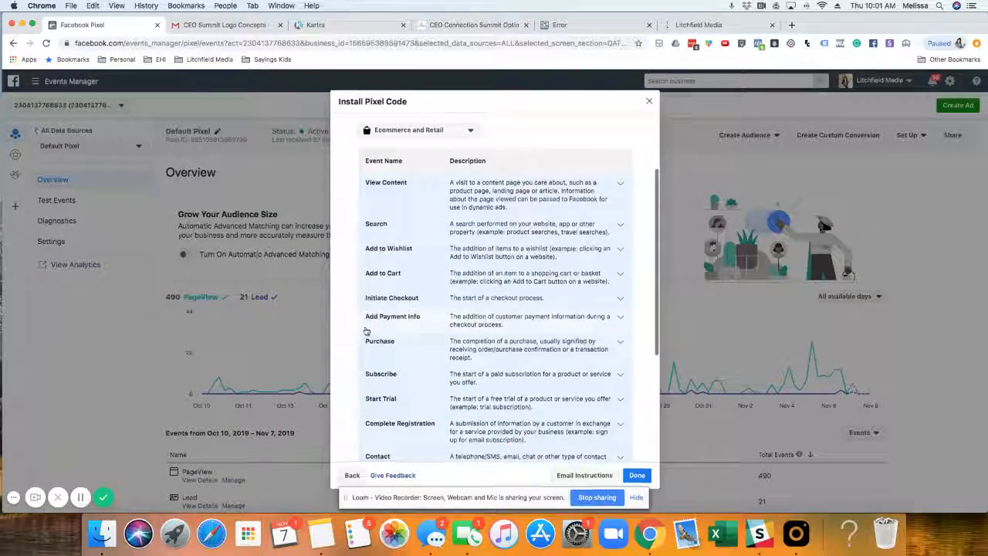
scroll(366, 330, "down", 3)
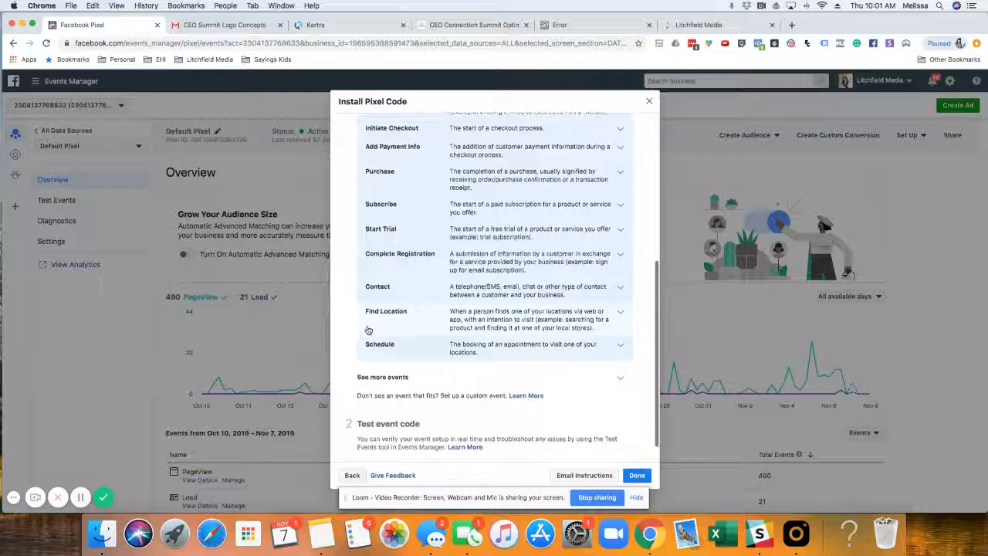
scroll(368, 331, "down", 1)
scroll(369, 330, "up", 7)
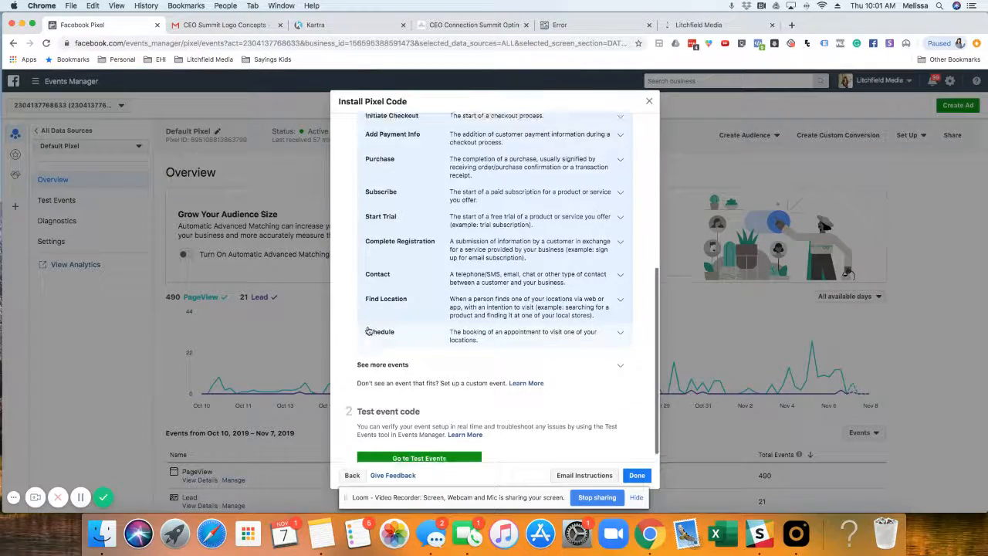
scroll(368, 330, "down", 3)
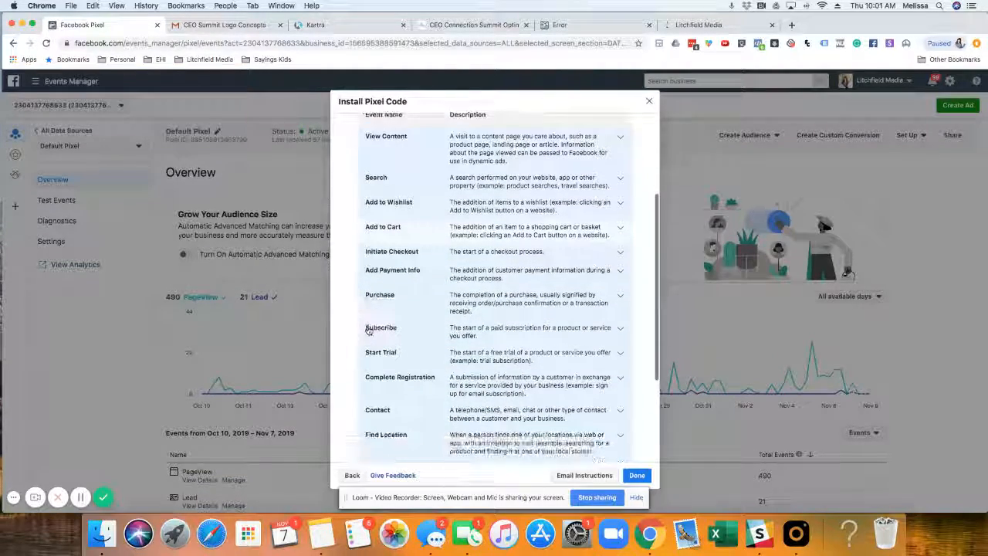
scroll(368, 330, "up", 2)
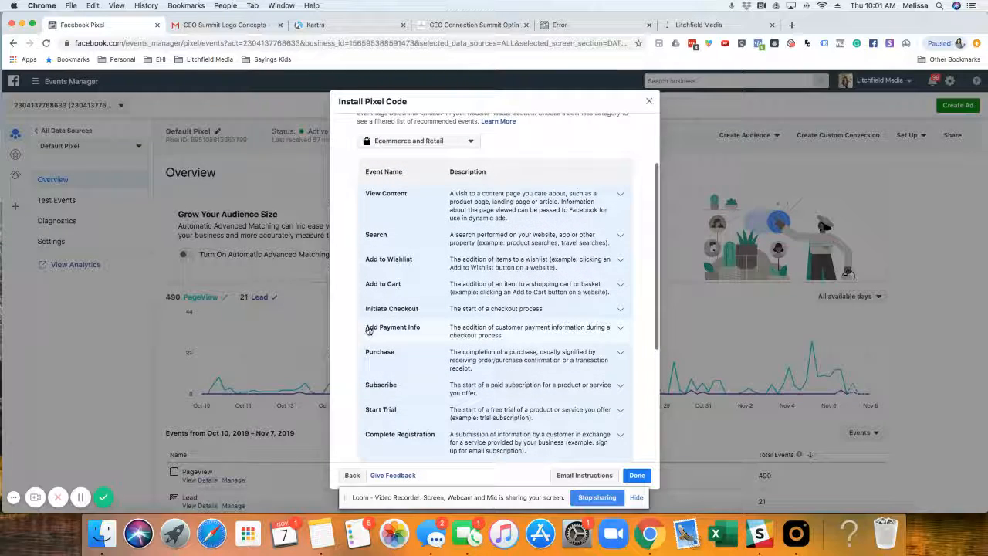
left_click(400, 359)
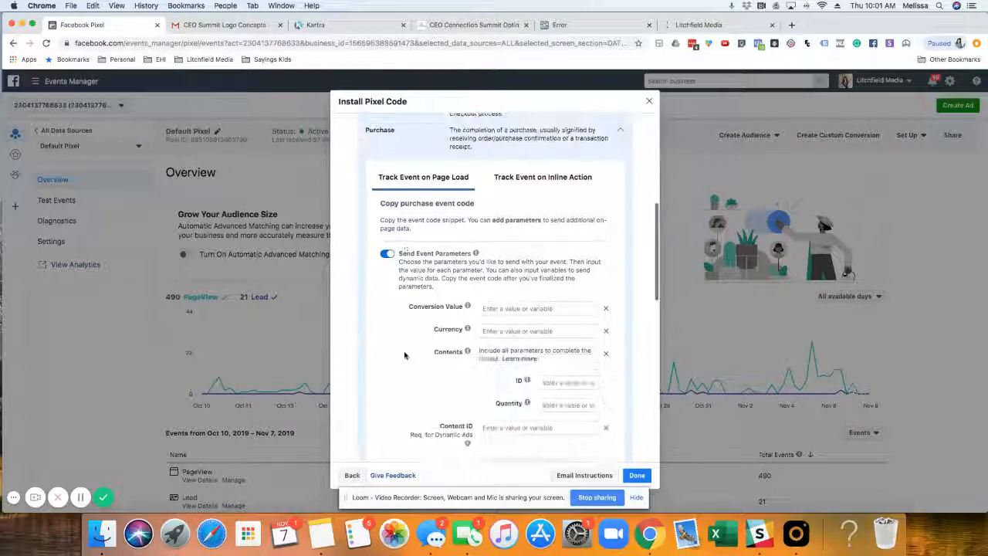
scroll(405, 355, "down", 4)
left_click(495, 361)
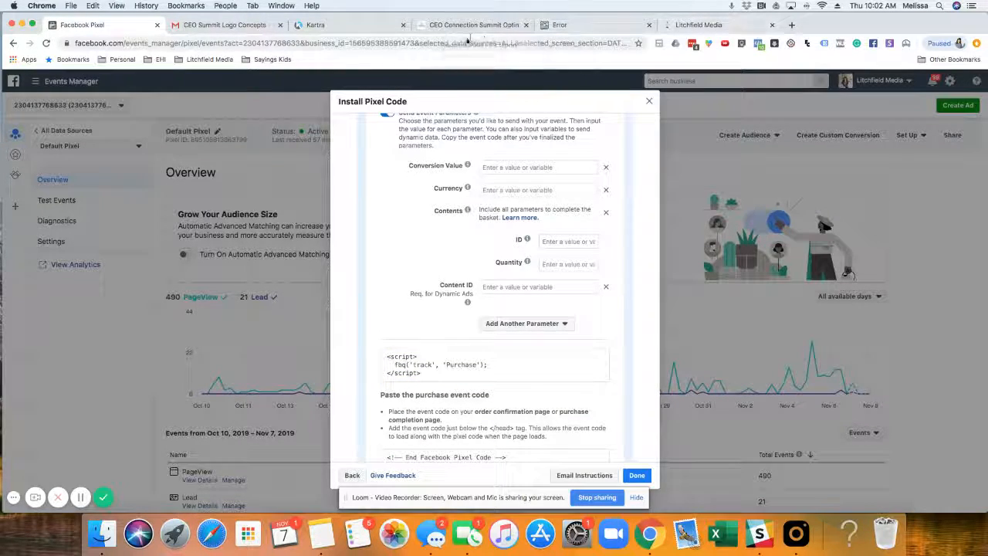
left_click(339, 25)
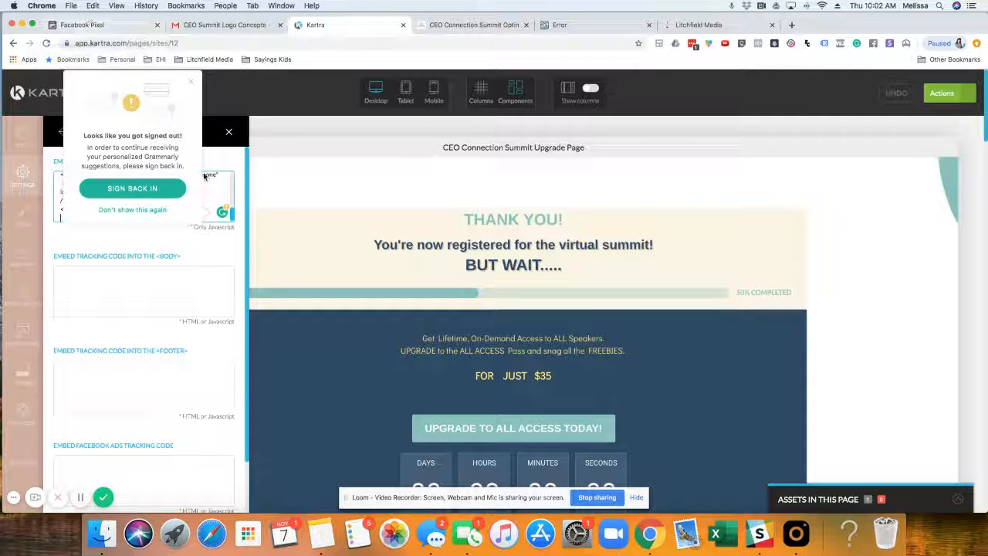
Step: Copy the Purchase event code again from Facebook Events Manager and return to the tracking codes in the Kartra editor
left_click(194, 85)
left_click(95, 25)
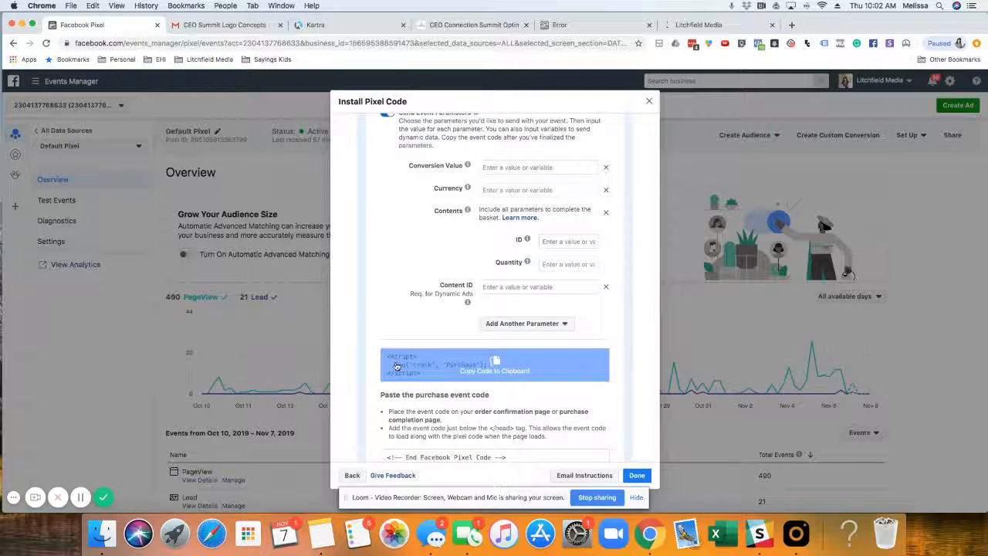
left_click(433, 371)
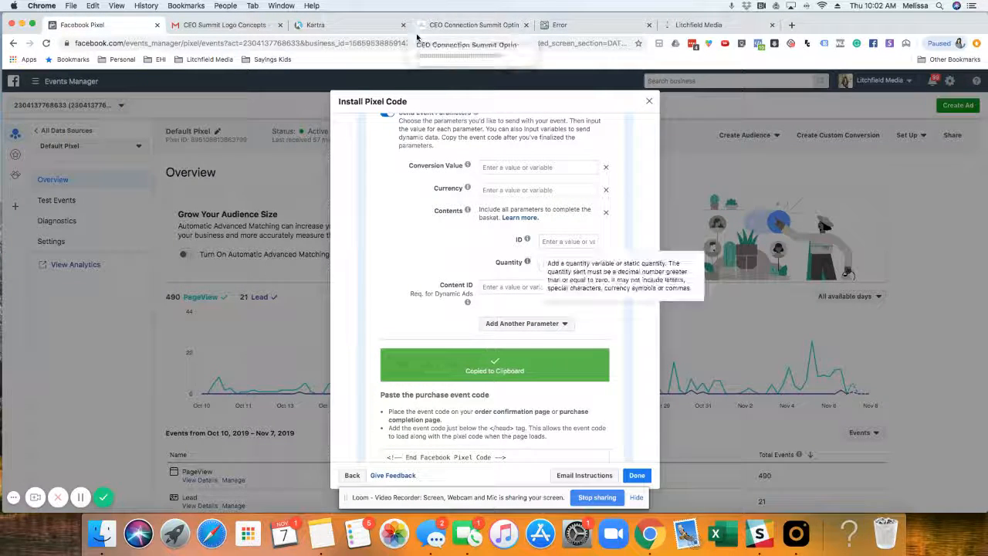
left_click(360, 31)
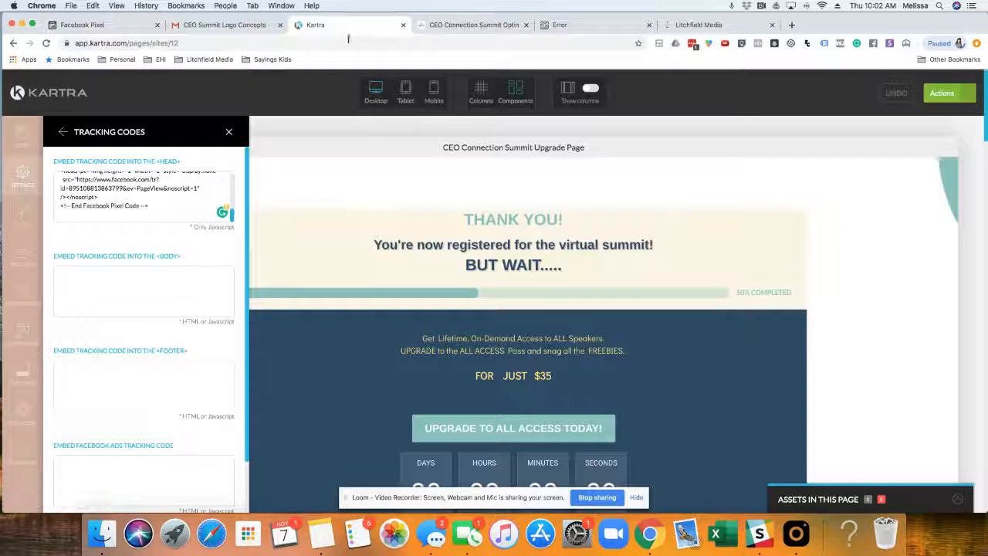
Step: Paste the event code below the End Facebook Pixel Code line in the head tracking code and change its event to Lead
left_click(152, 210)
key("super+v")
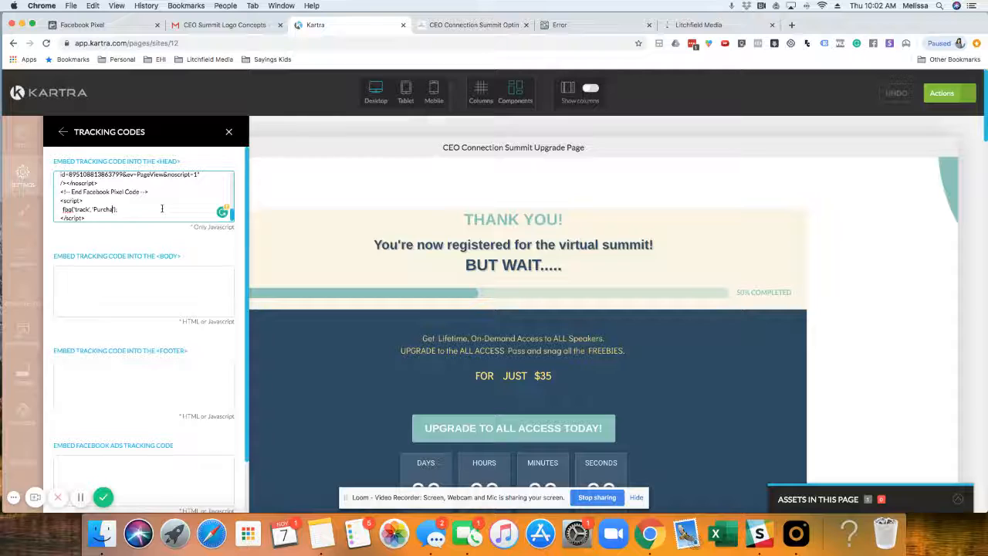
key("BackSpace")
Step: Delete the separate Lead script block from the end of the head code and check the remaining pixel code
left_click_drag(61, 199, 100, 214)
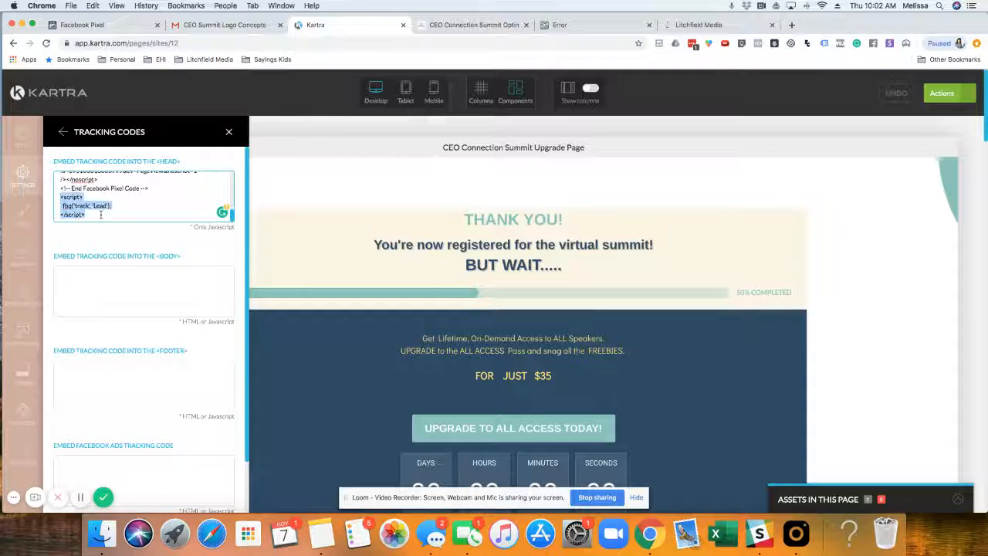
key("BackSpace")
scroll(102, 214, "up", 2)
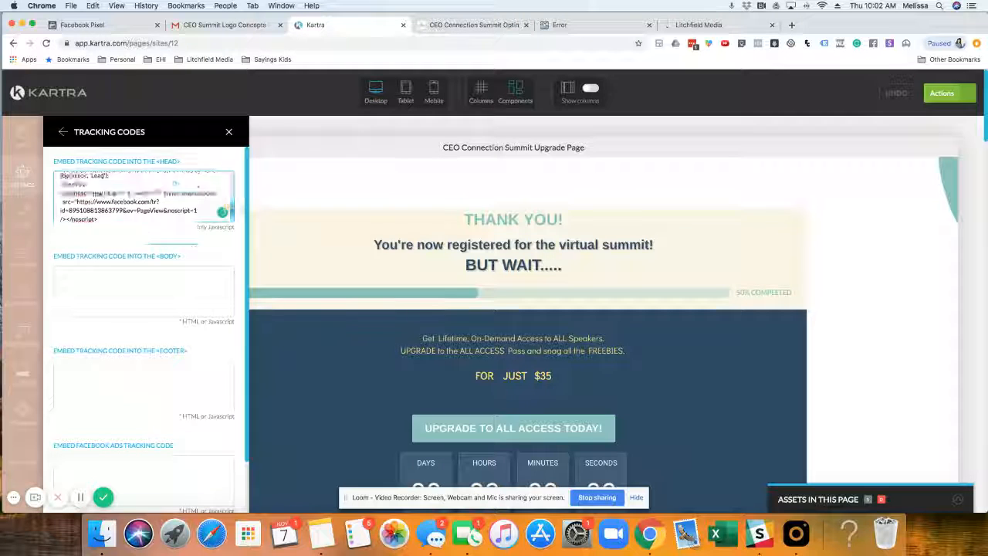
scroll(101, 214, "up", 1)
scroll(105, 215, "down", 2)
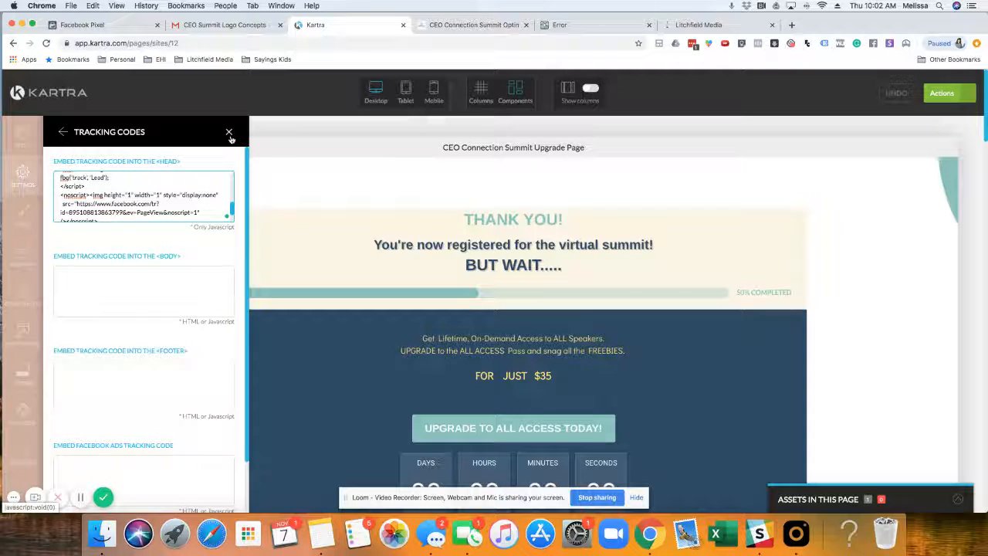
Step: Apply the tracking codes to the upgrade page and close the tracking code settings
scroll(186, 297, "down", 2)
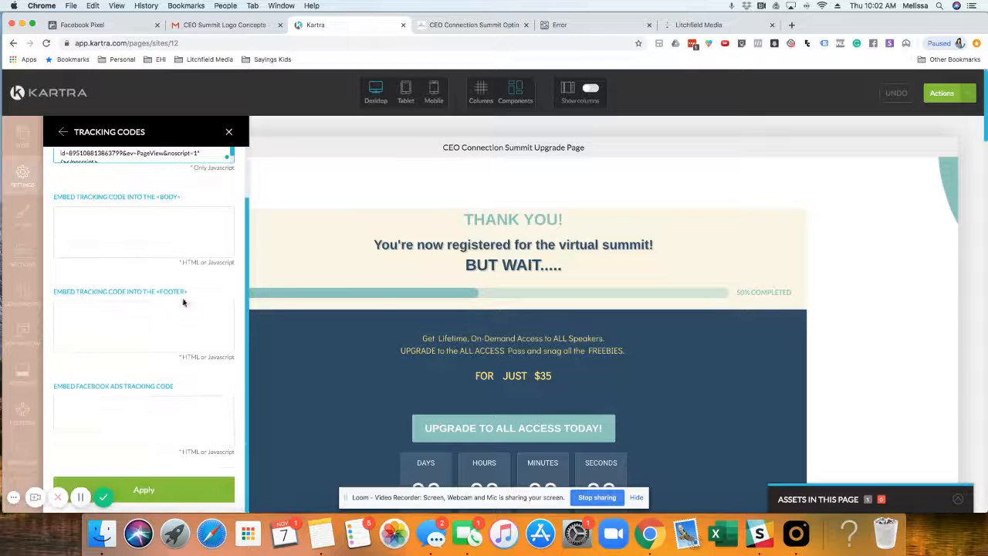
left_click(144, 489)
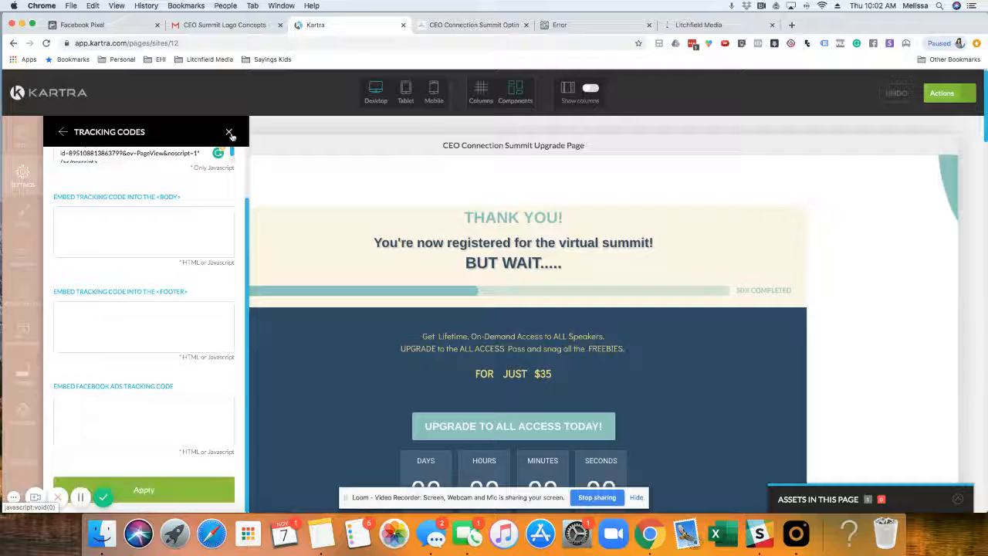
left_click(229, 133)
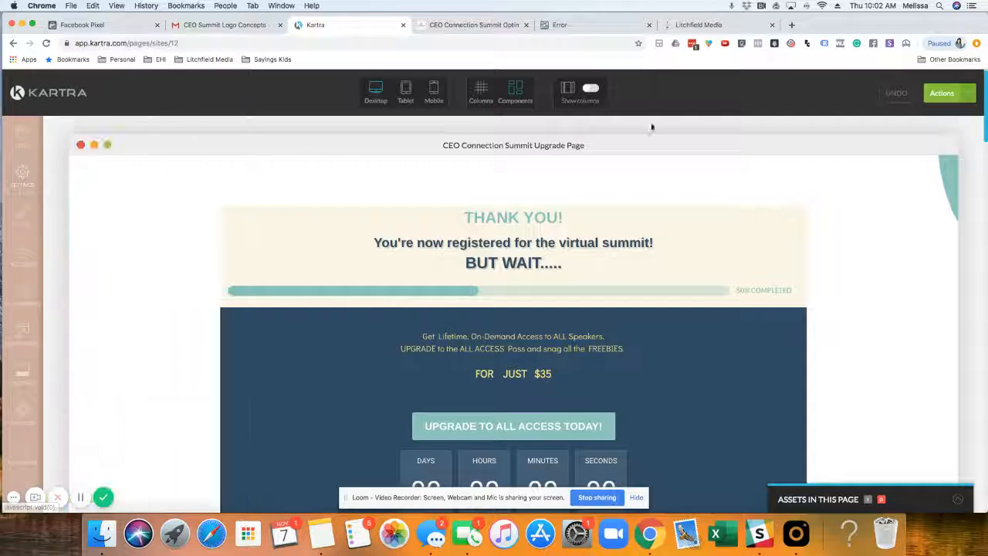
Step: Preview the upgrade page, check its pixel events with Facebook Pixel Helper, and close the preview
left_click(961, 93)
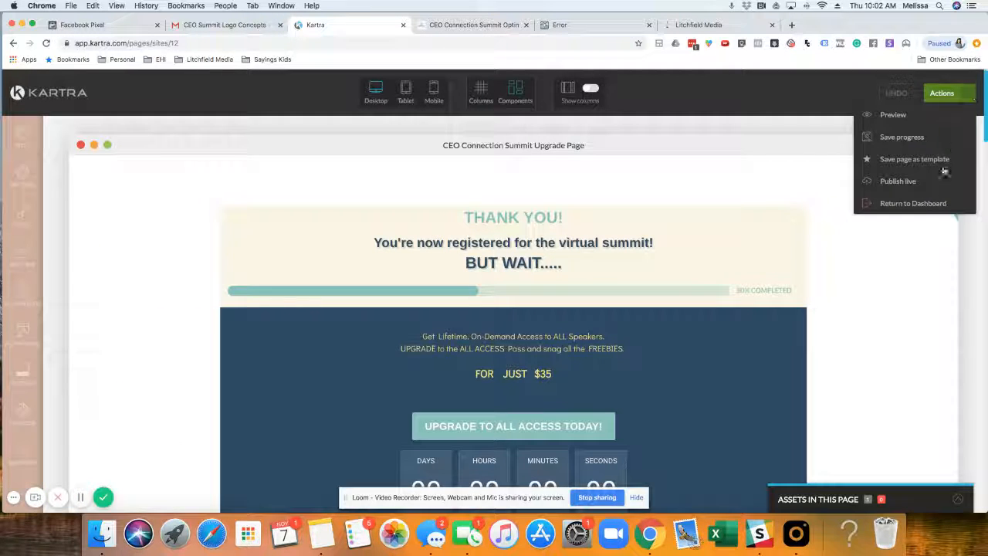
left_click(880, 117)
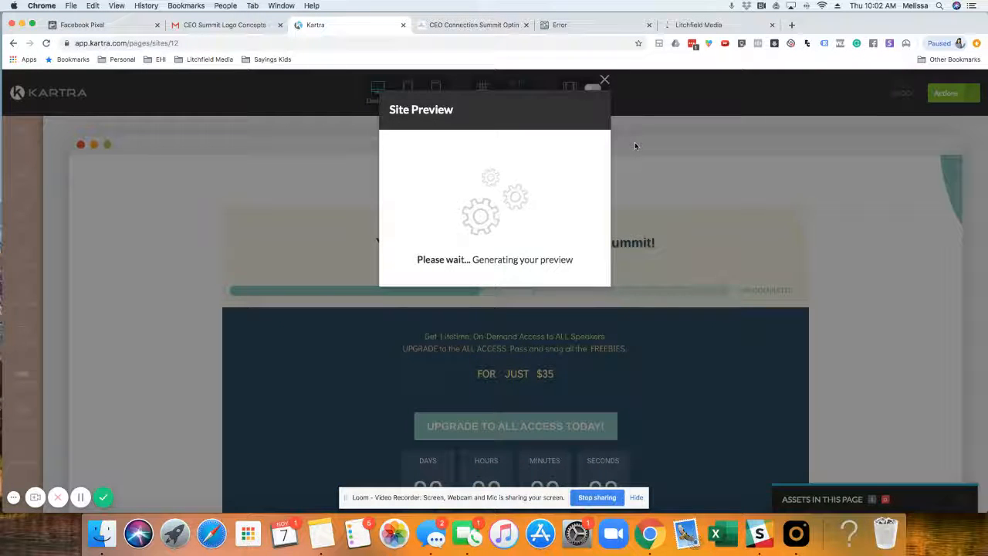
left_click(585, 114)
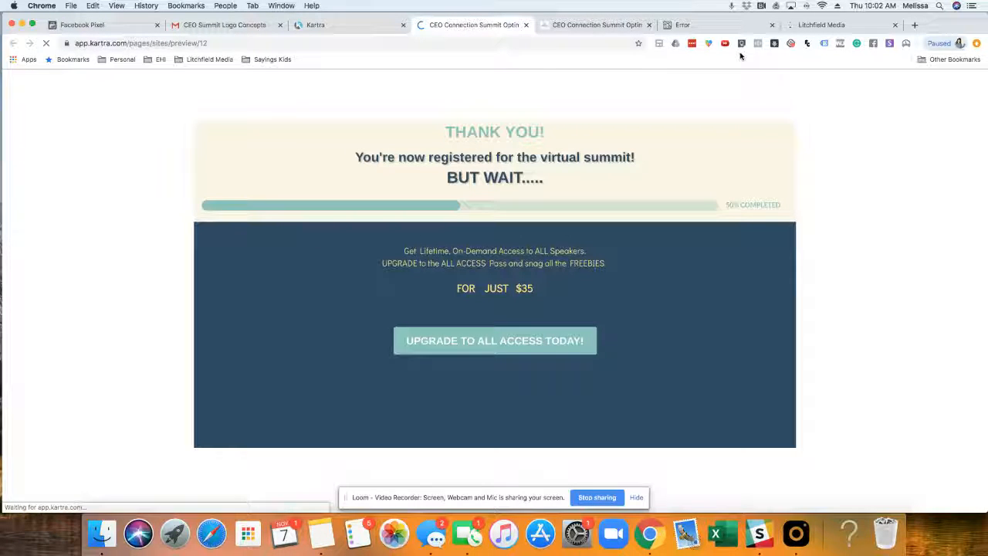
left_click(758, 44)
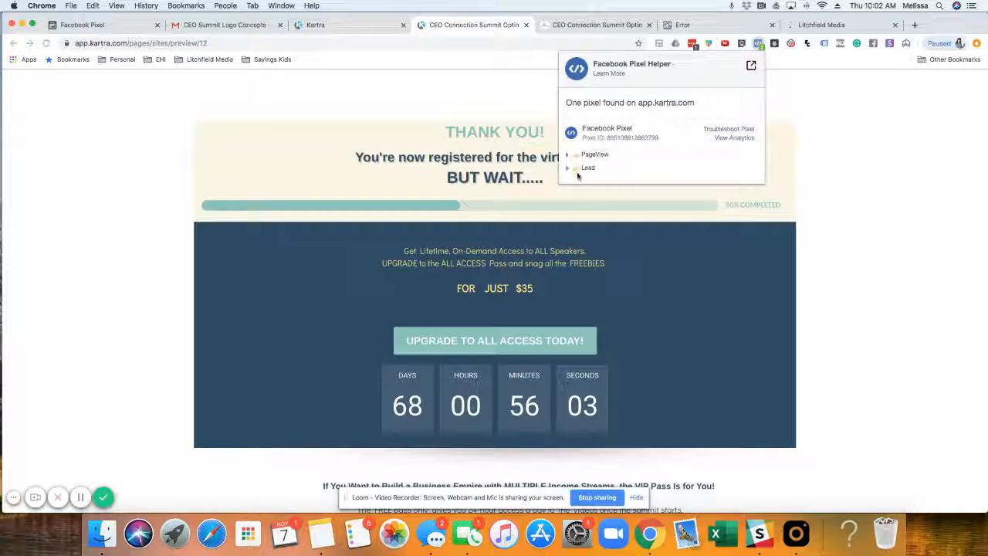
left_click(809, 92)
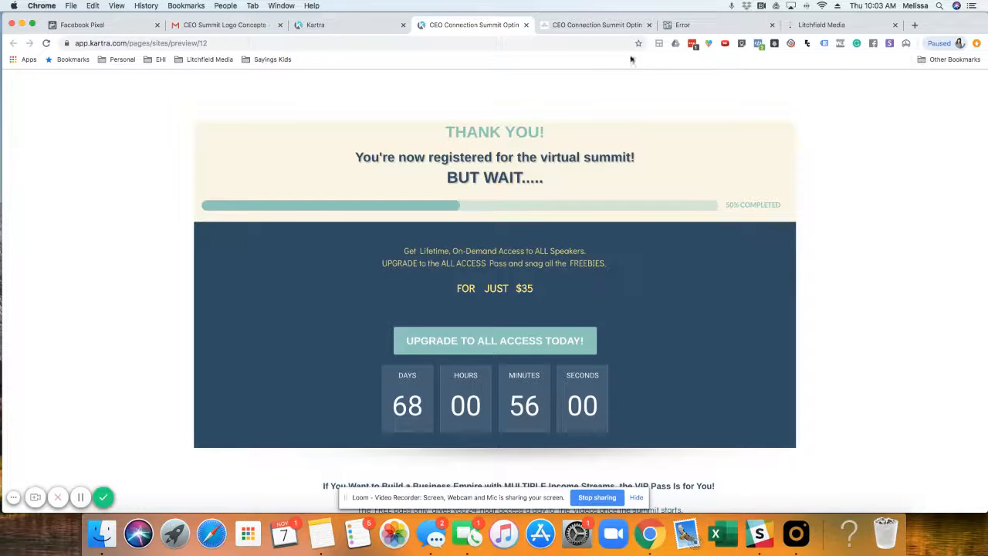
left_click(527, 25)
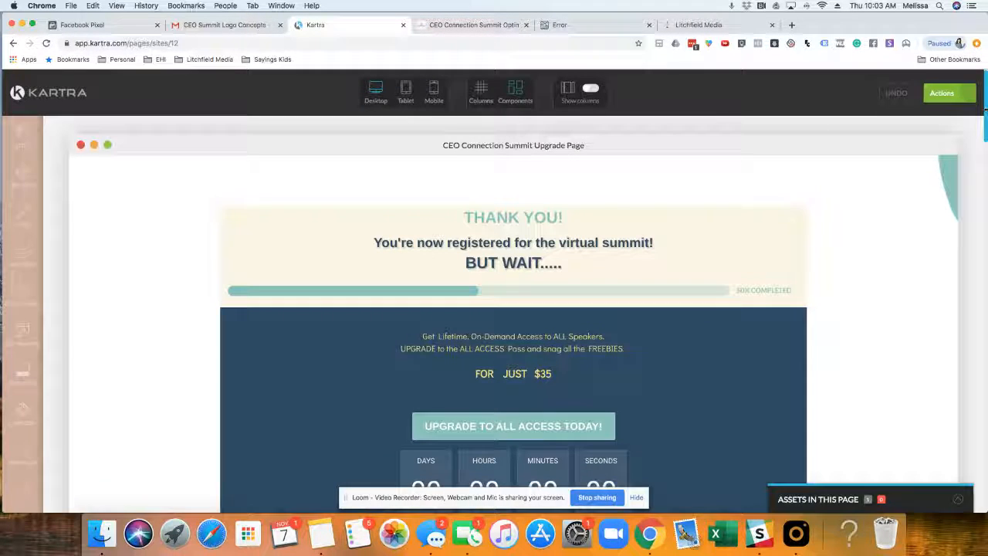
Step: Publish the upgrade page live, dismiss the page link and code options, and exit to the pages dashboard
left_click(951, 96)
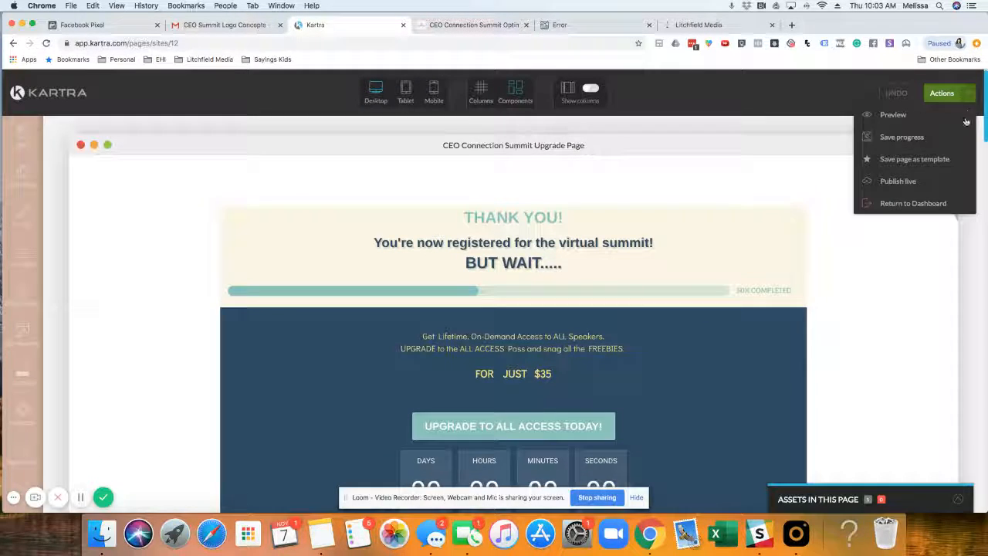
left_click(903, 182)
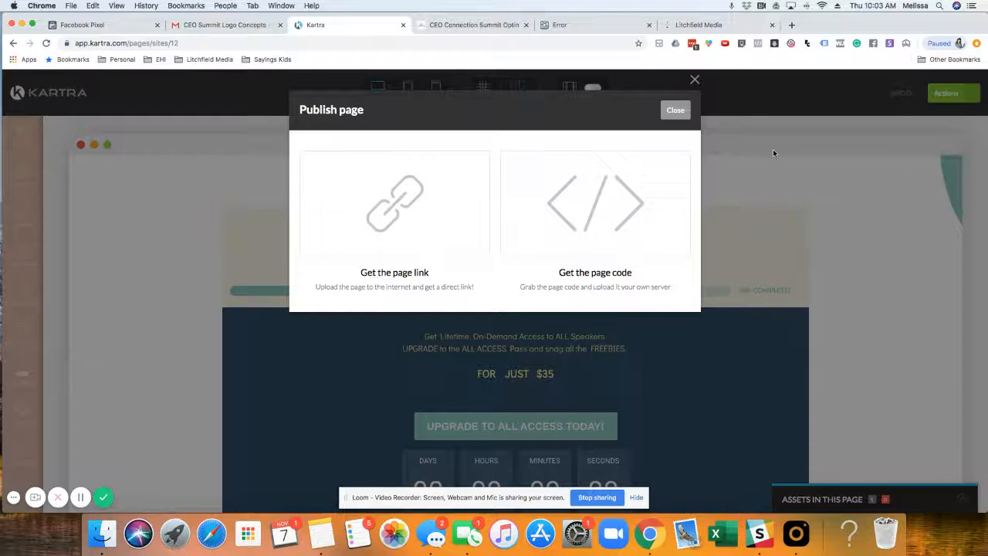
left_click(676, 109)
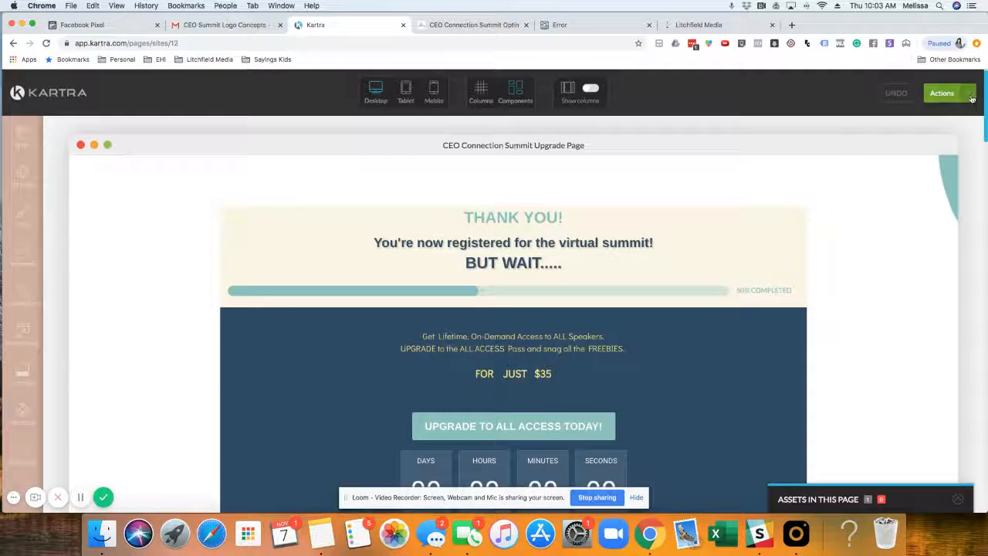
left_click(941, 93)
left_click(895, 204)
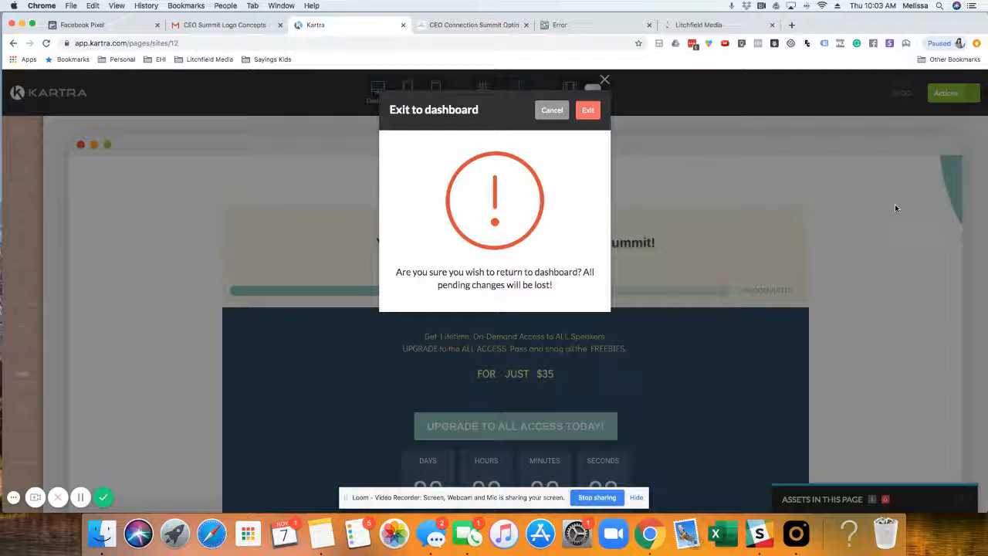
left_click(590, 112)
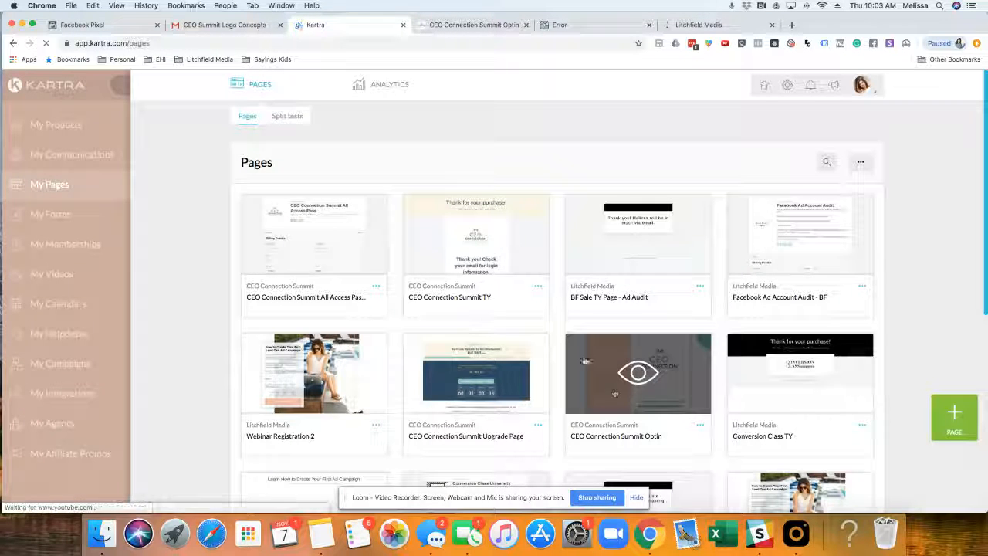
Step: Open the CEO Connection Summit All Access Pass page for editing and let its checkout form load
left_click(376, 286)
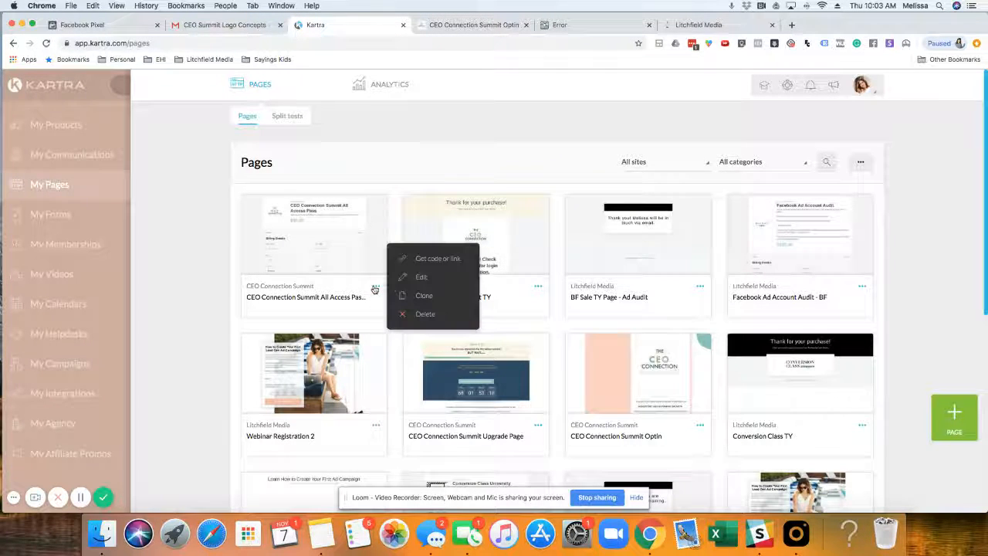
left_click(423, 278)
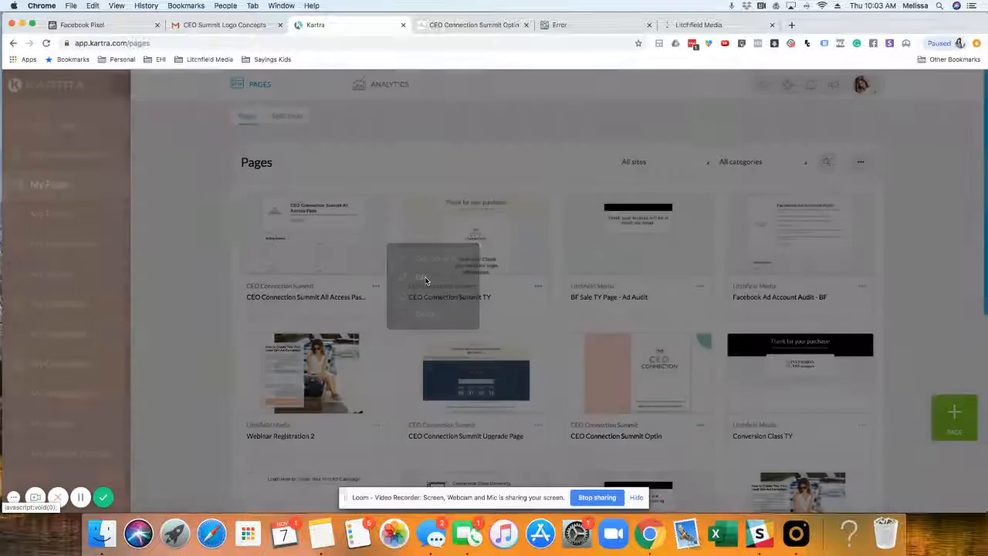
left_click(653, 113)
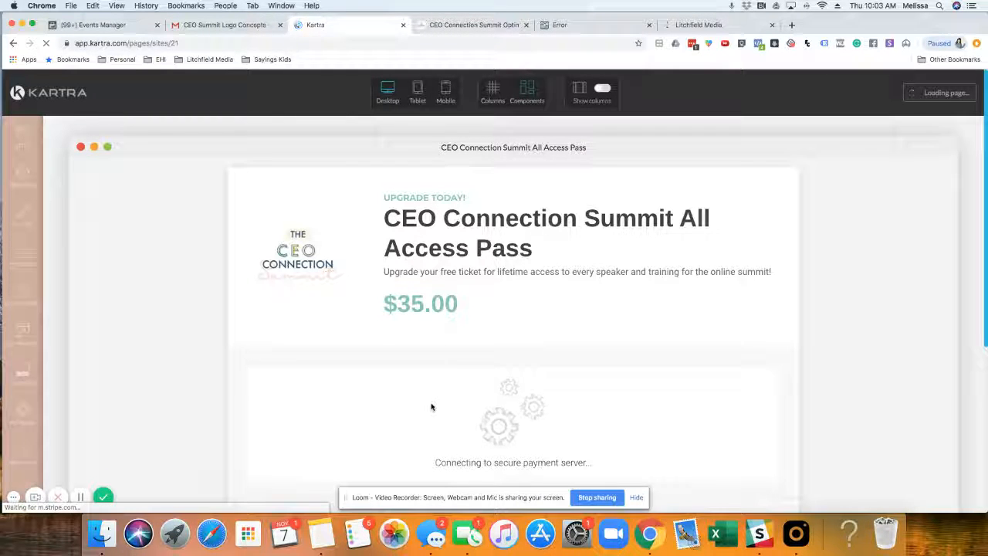
scroll(359, 331, "down", 2)
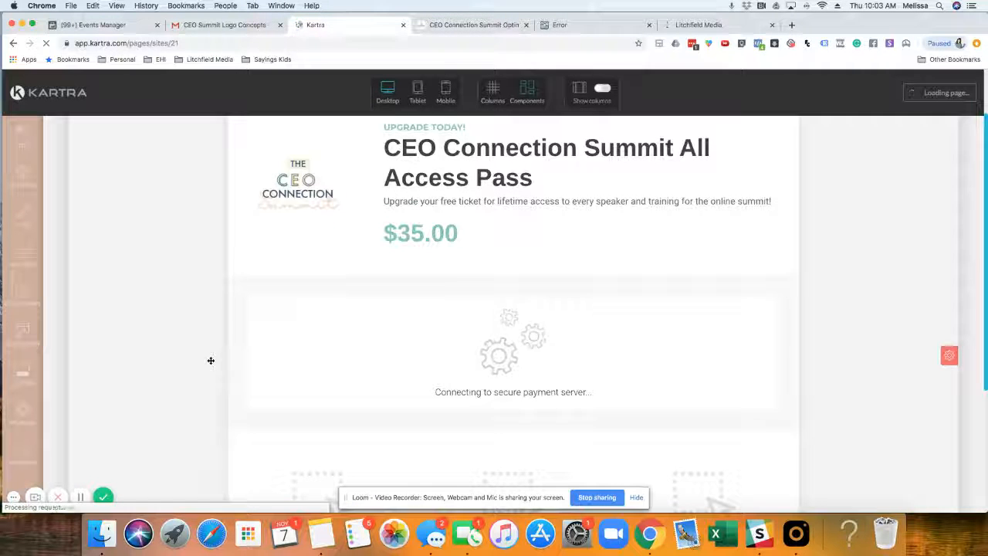
scroll(113, 362, "up", 2)
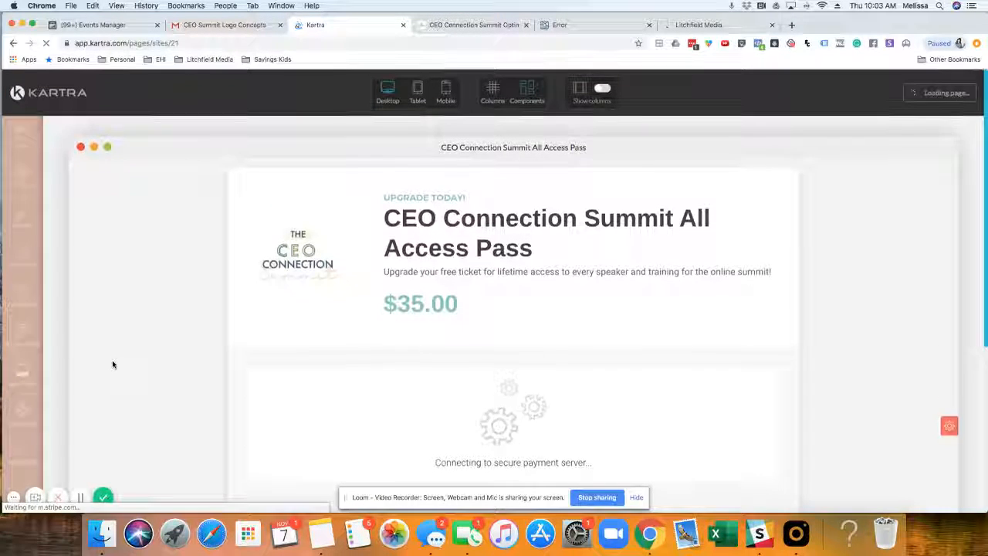
scroll(113, 365, "down", 1)
scroll(112, 364, "up", 1)
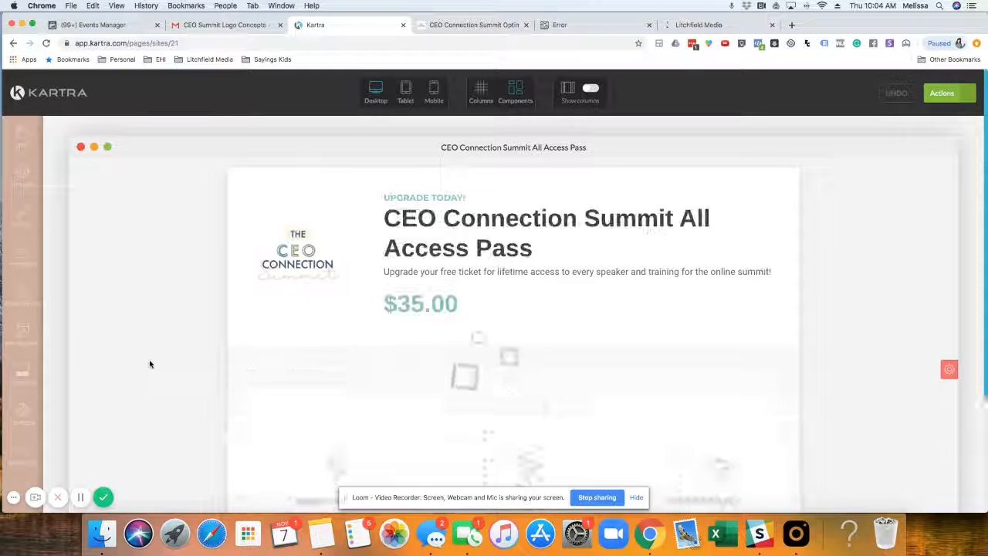
Step: Open the tracking codes in the All Access Pass page's settings and examine the pixel base code and event line in the head code
mouse_move(309, 248)
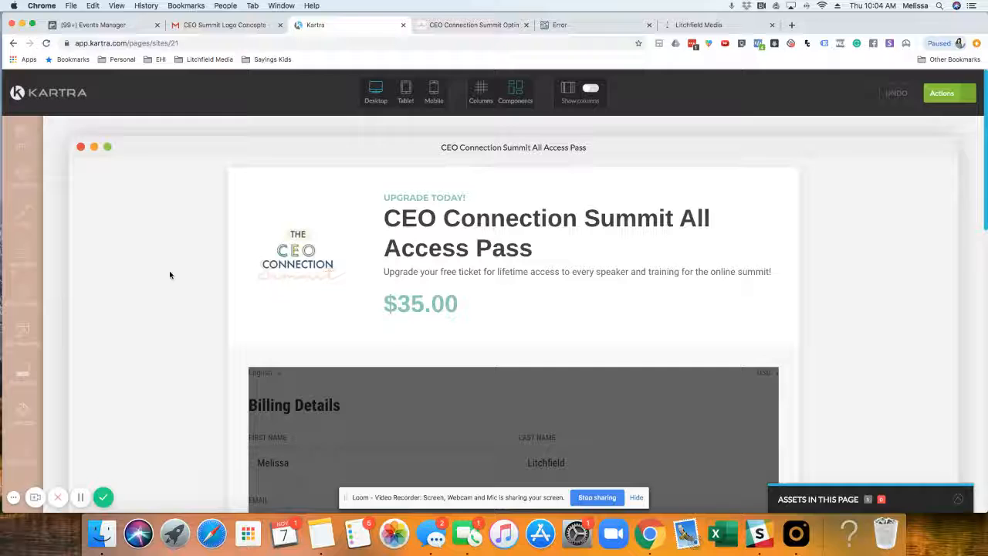
left_click(23, 182)
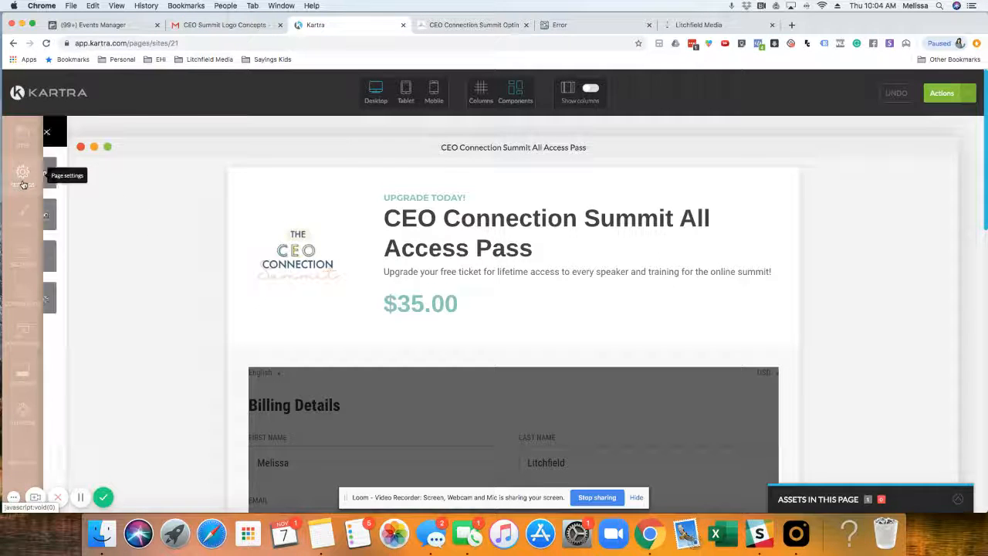
left_click(127, 222)
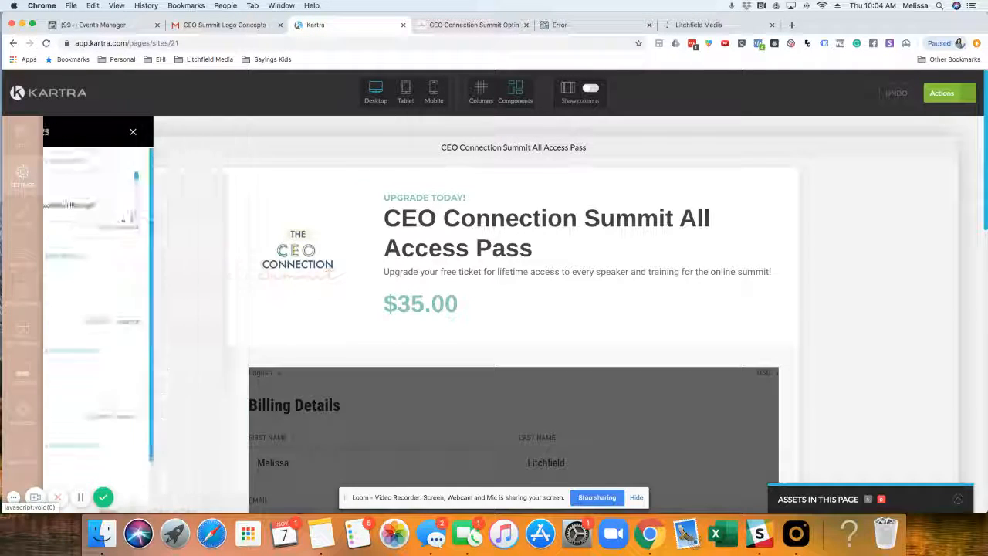
scroll(139, 180, "down", 3)
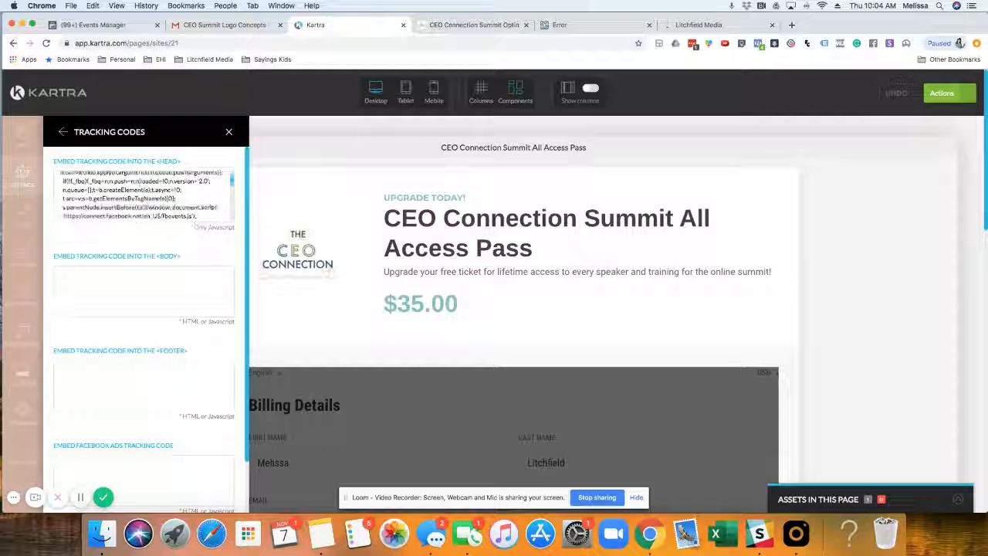
scroll(139, 180, "up", 3)
scroll(139, 181, "down", 3)
scroll(139, 182, "down", 3)
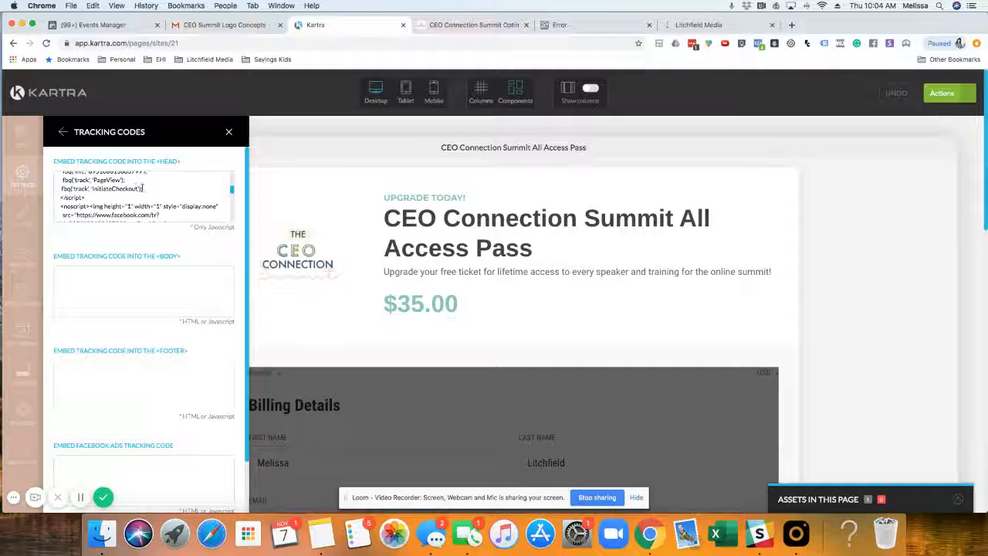
scroll(151, 189, "up", 5)
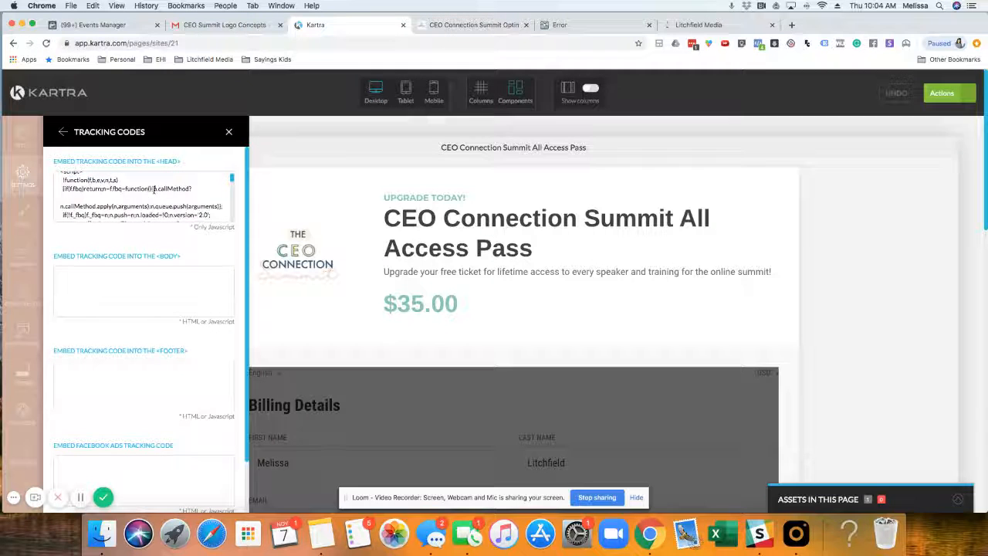
scroll(155, 190, "down", 1)
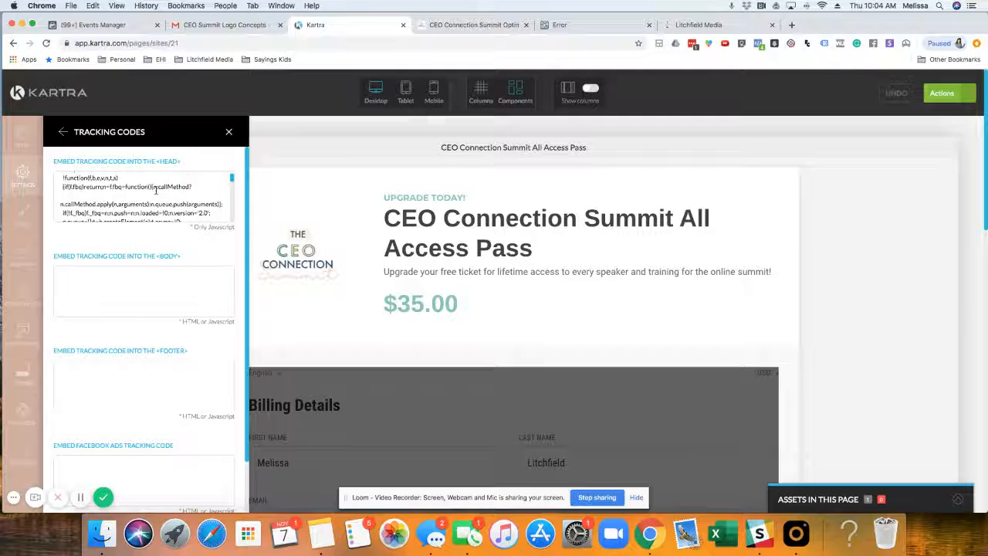
scroll(155, 190, "down", 1)
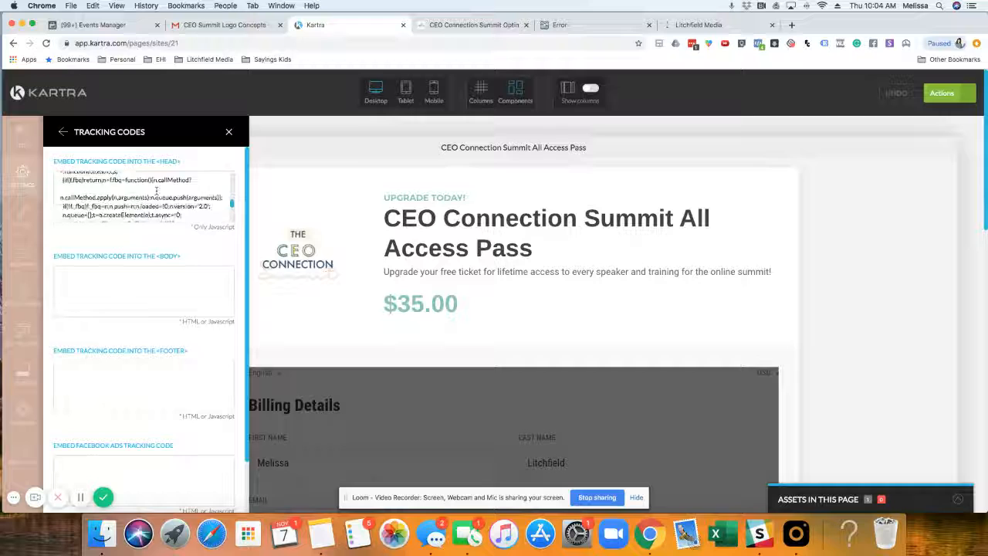
scroll(156, 190, "down", 3)
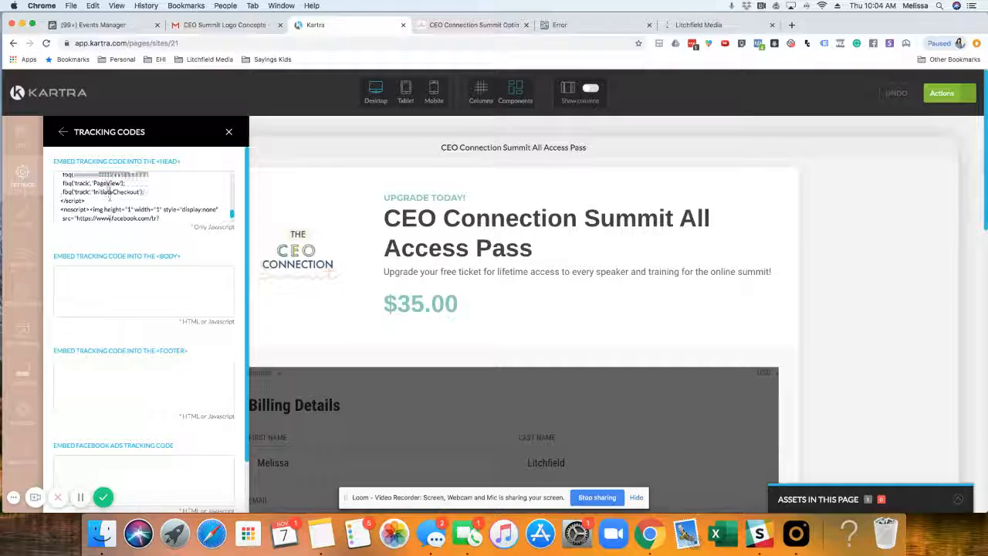
scroll(108, 195, "up", 10)
left_click_drag(61, 177, 166, 225)
scroll(163, 203, "down", 2)
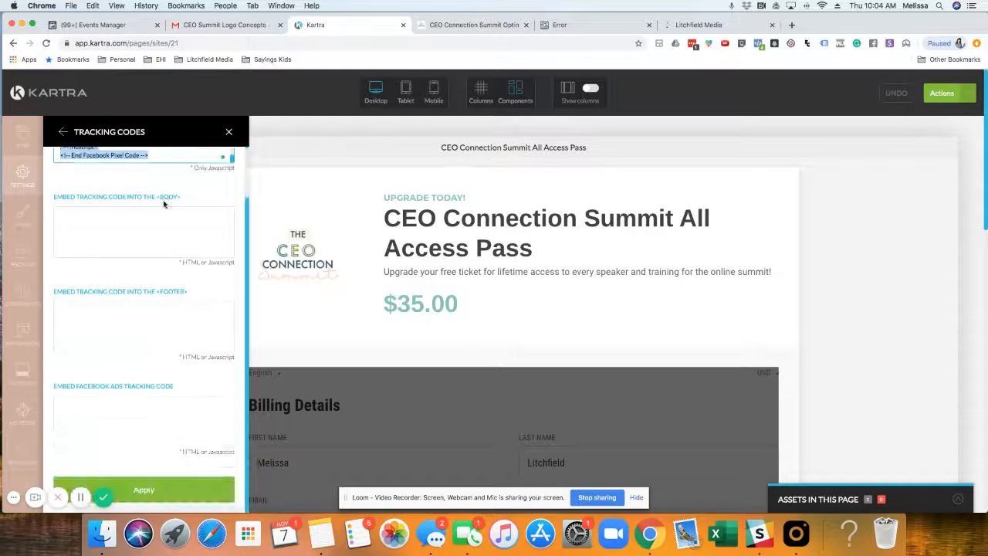
scroll(164, 203, "up", 2)
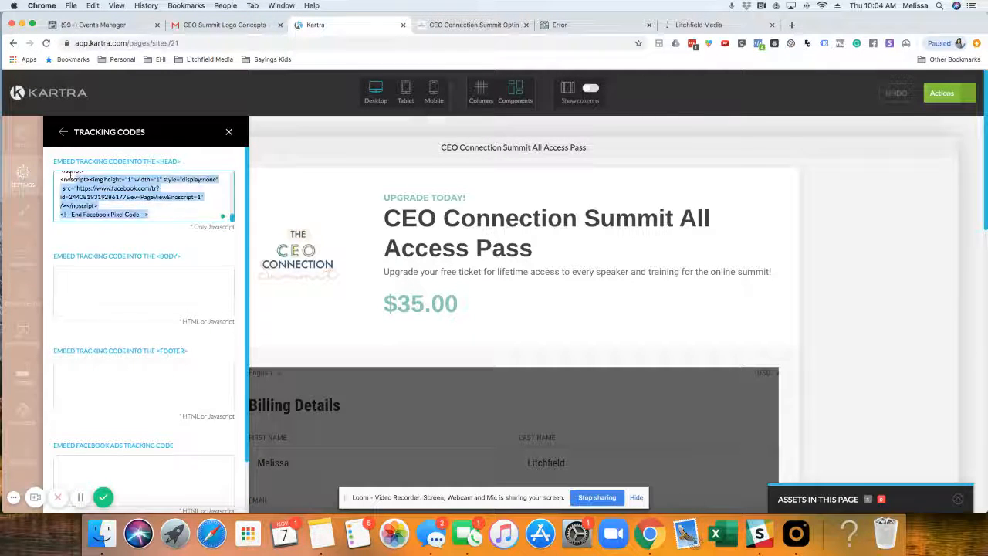
scroll(71, 176, "up", 3)
type("<script>  fbq('track', 'Purchase'); </script>")
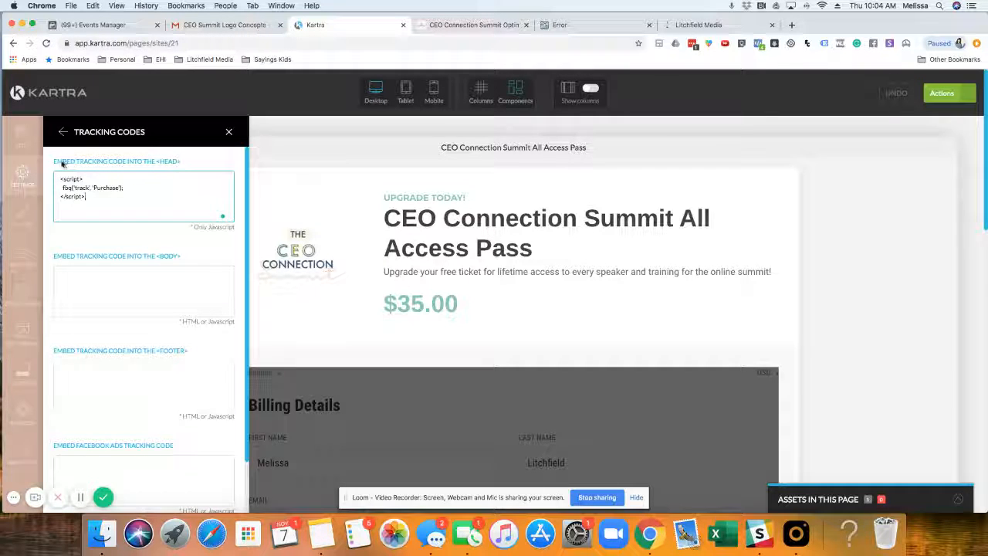
key("super+z")
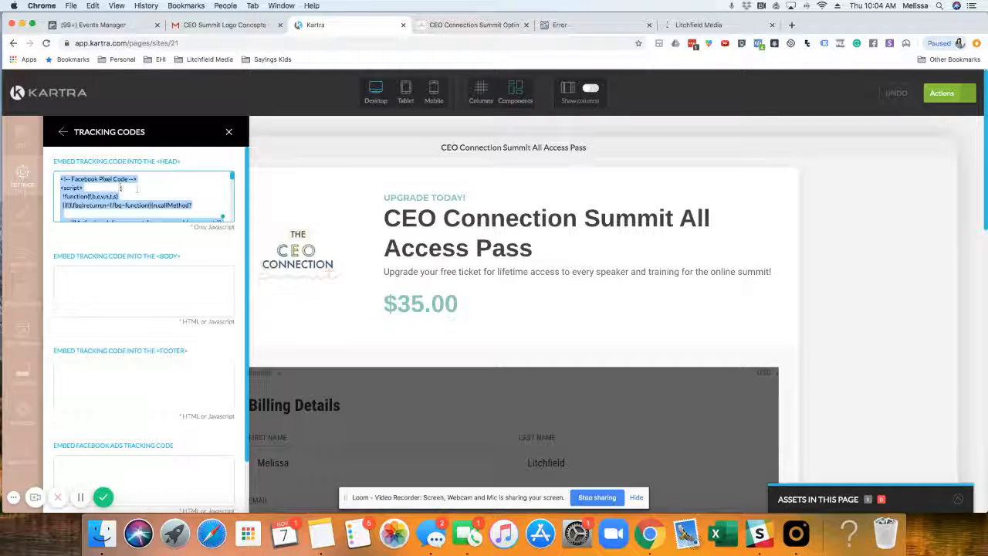
Step: Switch to Events Manager, close the purchase event instructions, and copy the pixel base code from the manual pixel installation setup
left_click(100, 25)
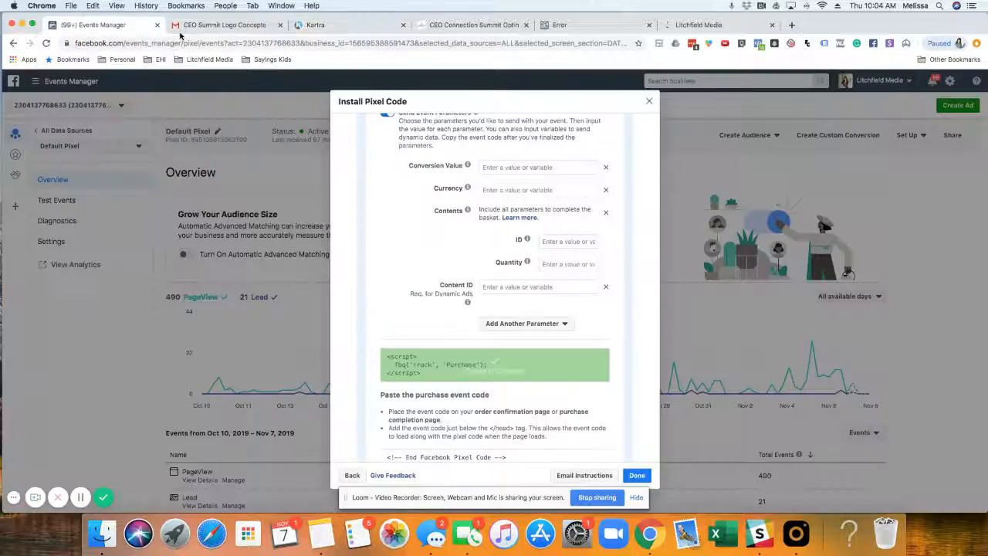
left_click(719, 155)
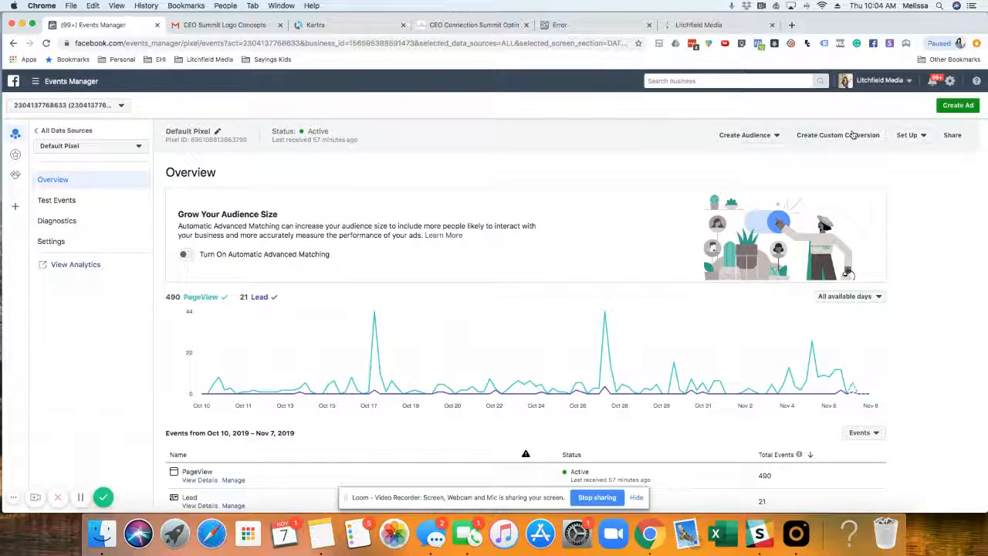
left_click(908, 135)
left_click(912, 150)
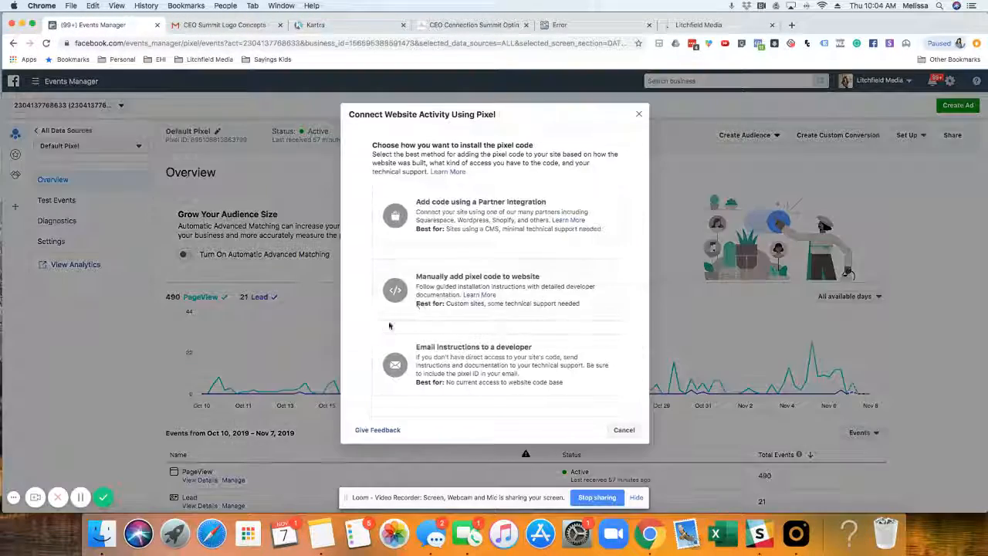
left_click(431, 296)
left_click(455, 332)
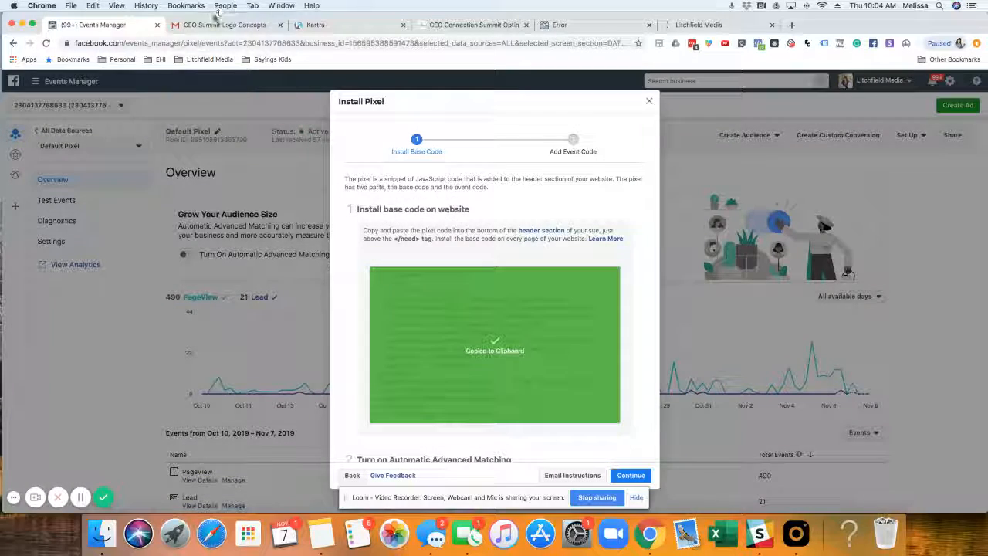
Step: Return to Kartra and replace the entire head tracking code of the All Access Pass page with the copied pixel base code
left_click(224, 24)
left_click(312, 25)
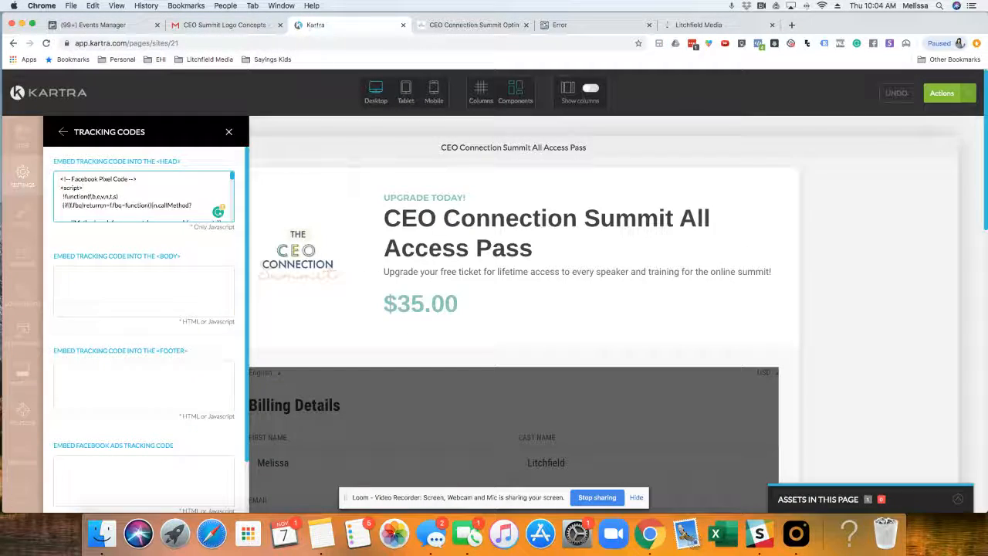
left_click_drag(60, 178, 165, 261)
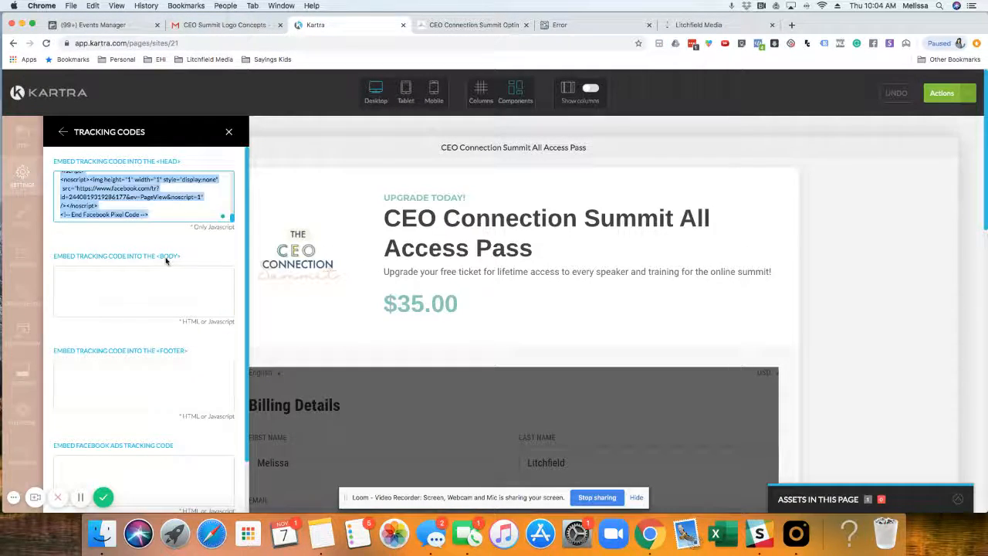
key("super+v")
Step: Add the line fbq('track', 'InitiateCheckout'); below the PageView line in the head code, and apply the tracking codes
scroll(139, 193, "up", 5)
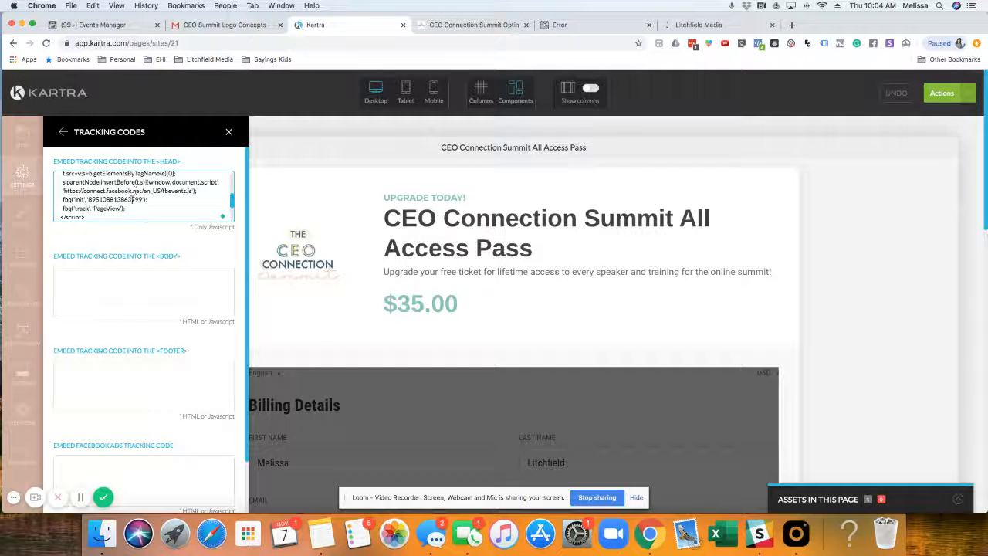
left_click_drag(127, 209, 72, 208)
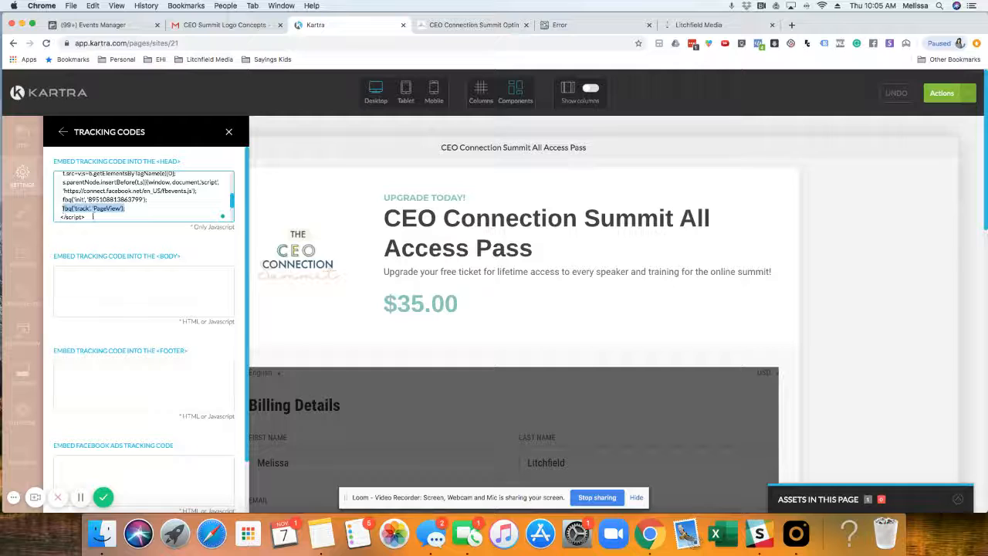
left_click(133, 208)
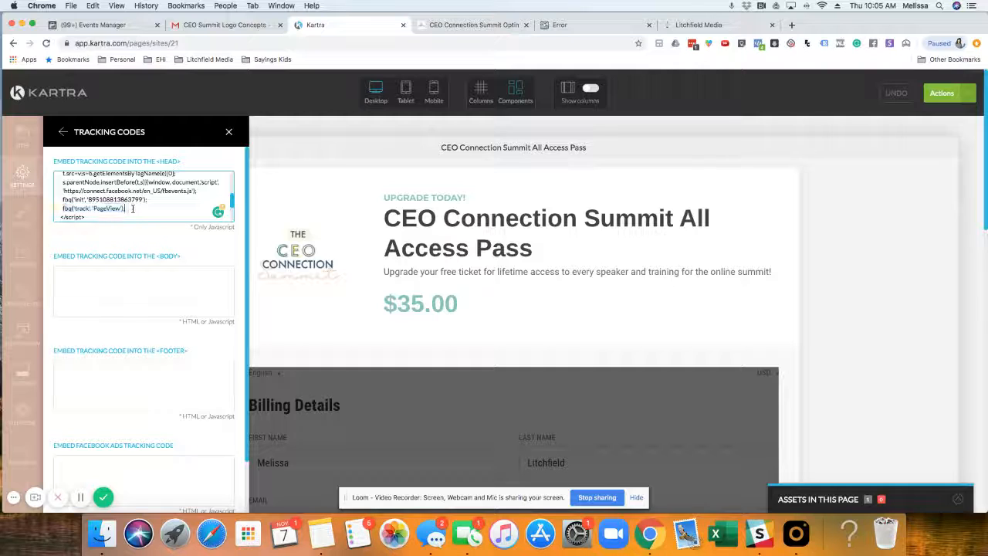
scroll(133, 209, "down", 2)
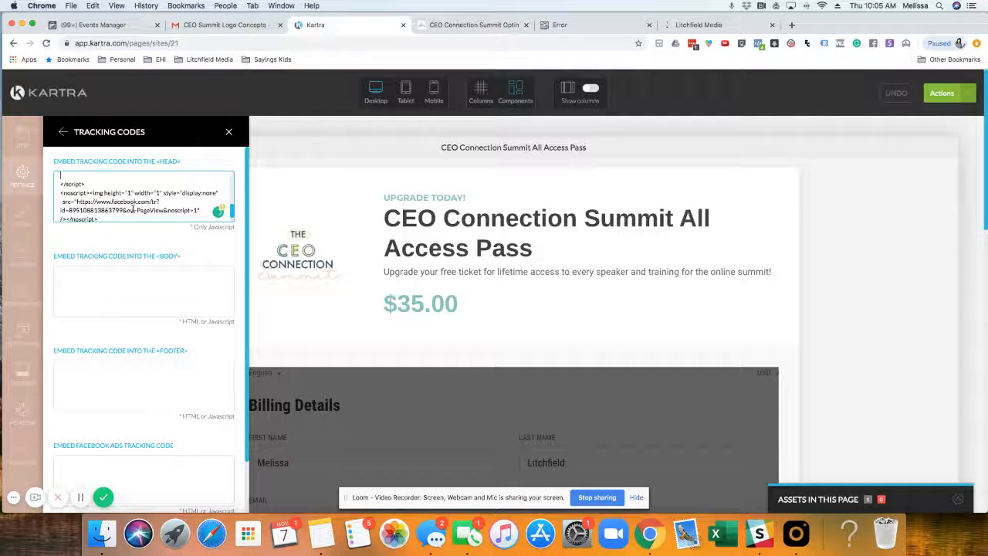
scroll(133, 208, "up", 3)
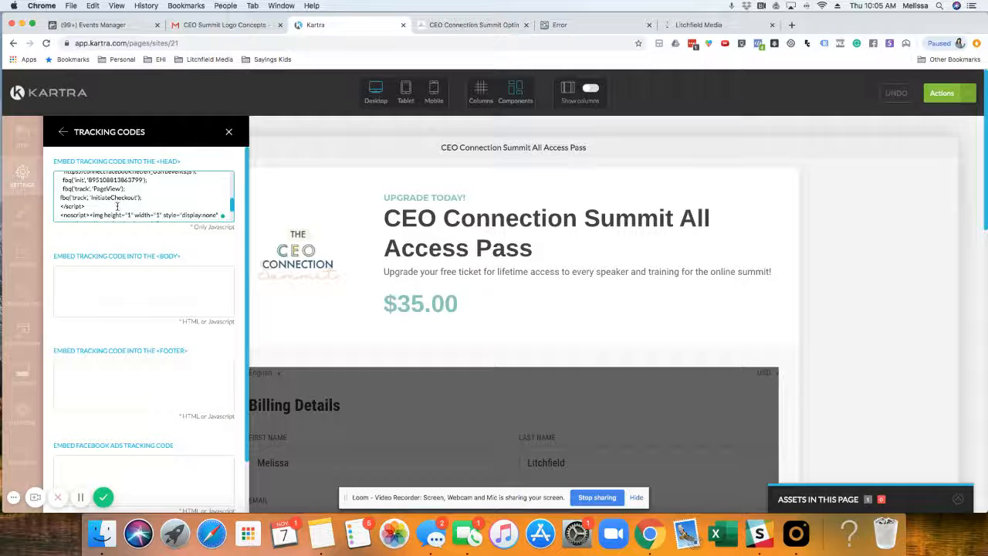
scroll(138, 213, "down", 5)
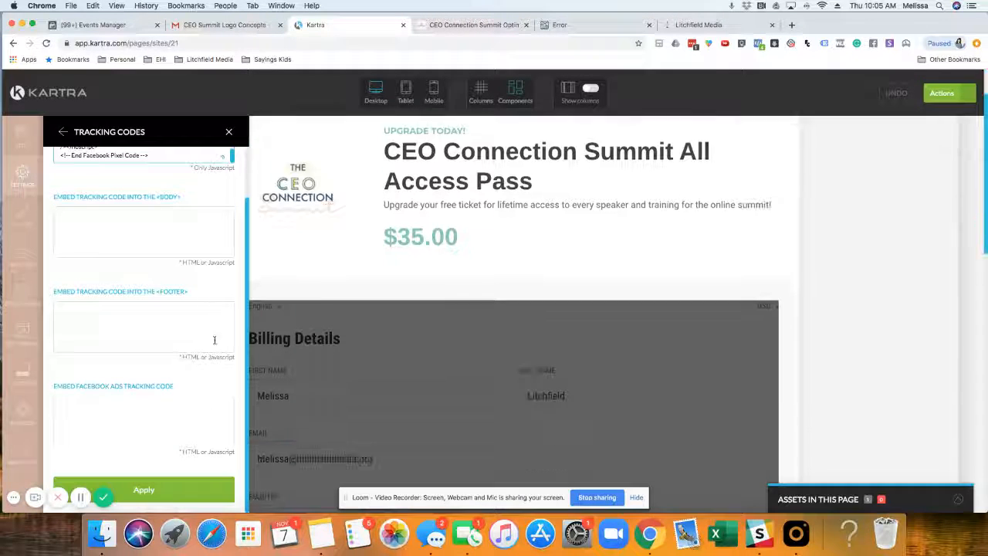
left_click(144, 491)
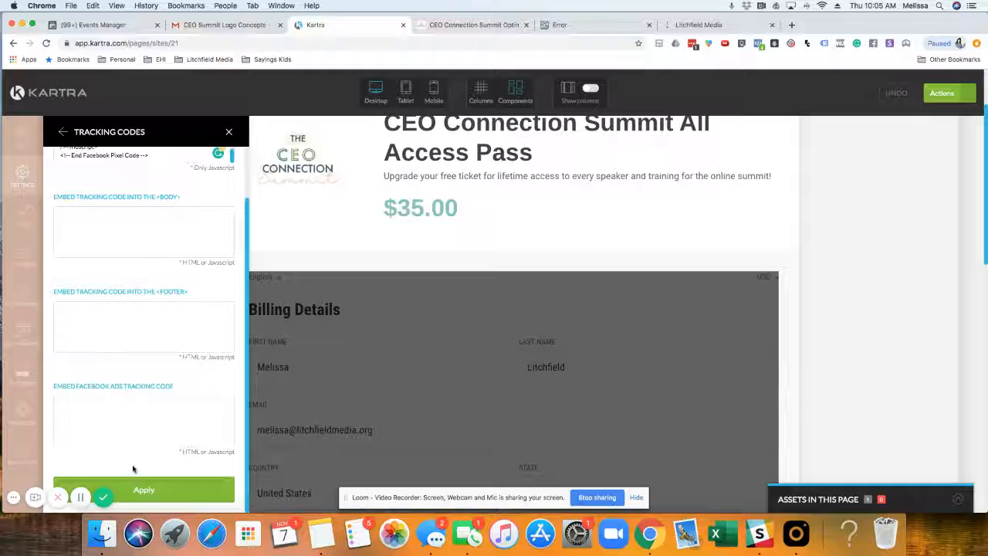
left_click(148, 485)
left_click(228, 132)
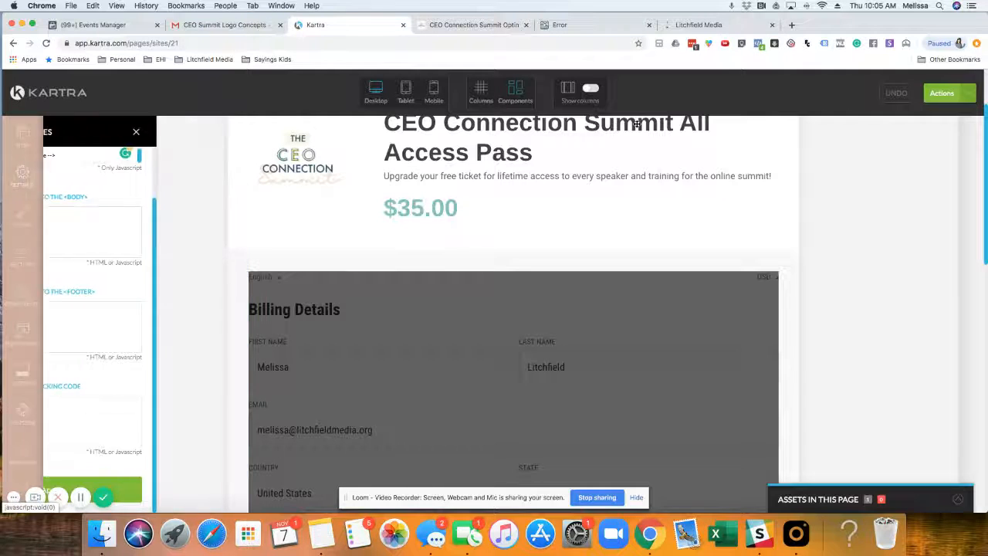
Step: Generate a preview of the All Access Pass page and open it
left_click(967, 94)
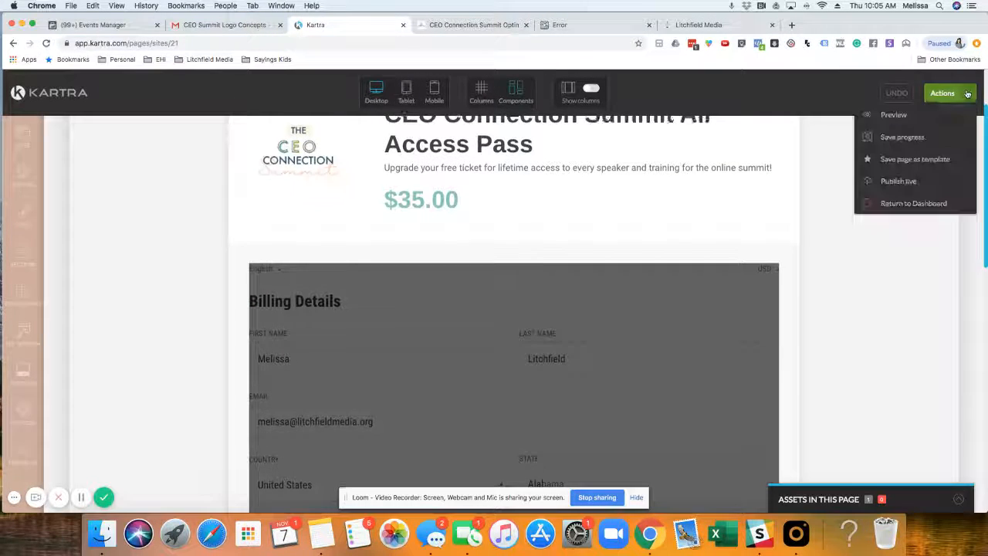
left_click(891, 114)
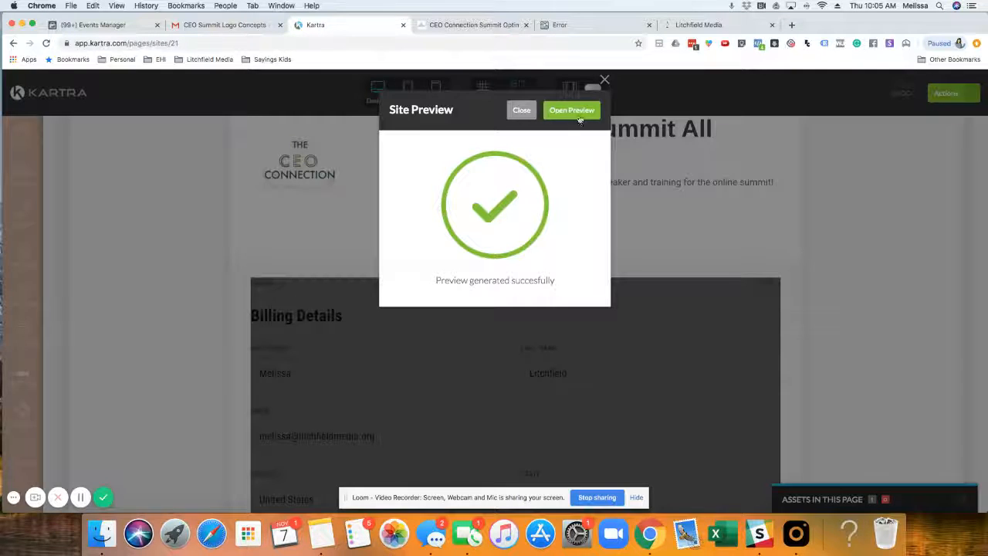
left_click(572, 110)
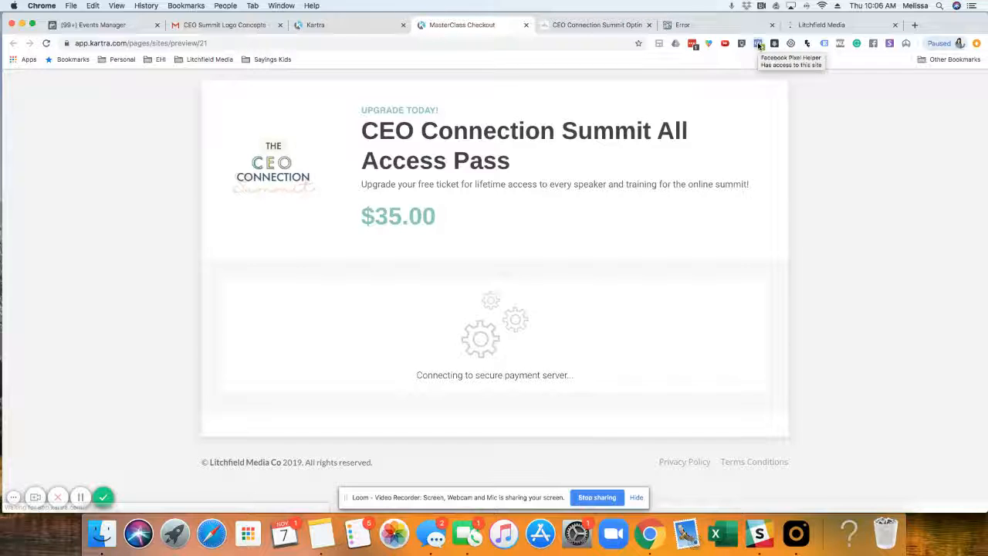
Step: Check the preview's pixel events with Facebook Pixel Helper, including the InitiateCheckout details, and close the preview
left_click(759, 44)
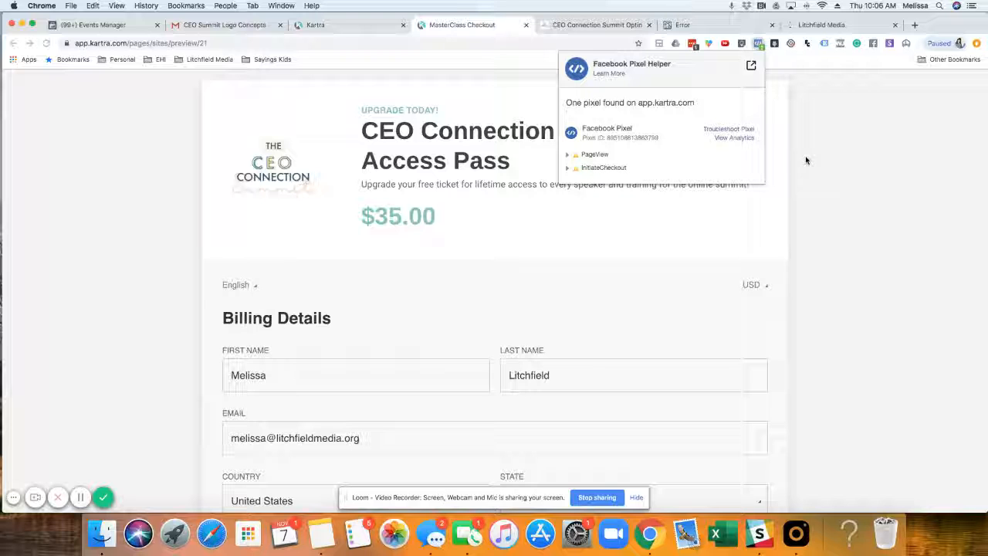
left_click(576, 171)
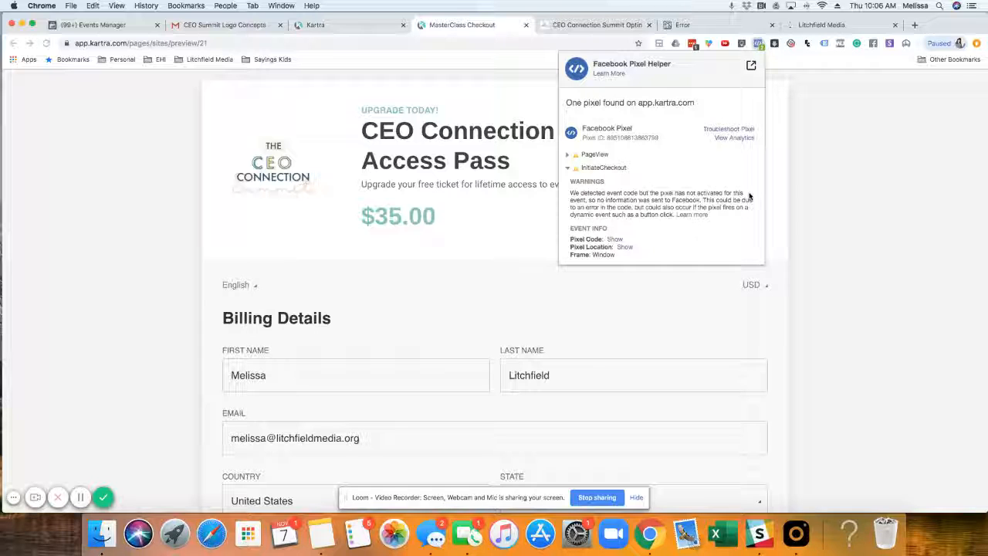
left_click(841, 183)
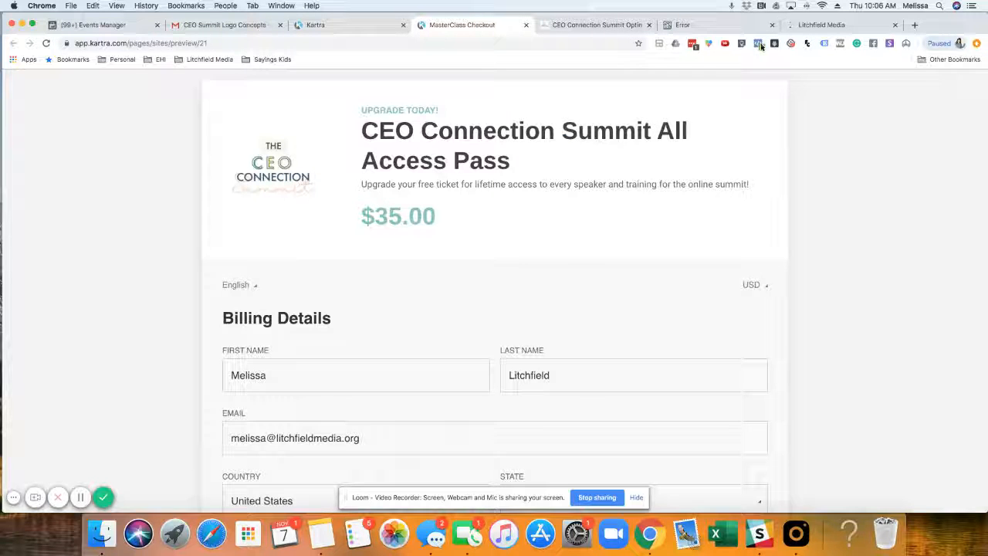
left_click(761, 46)
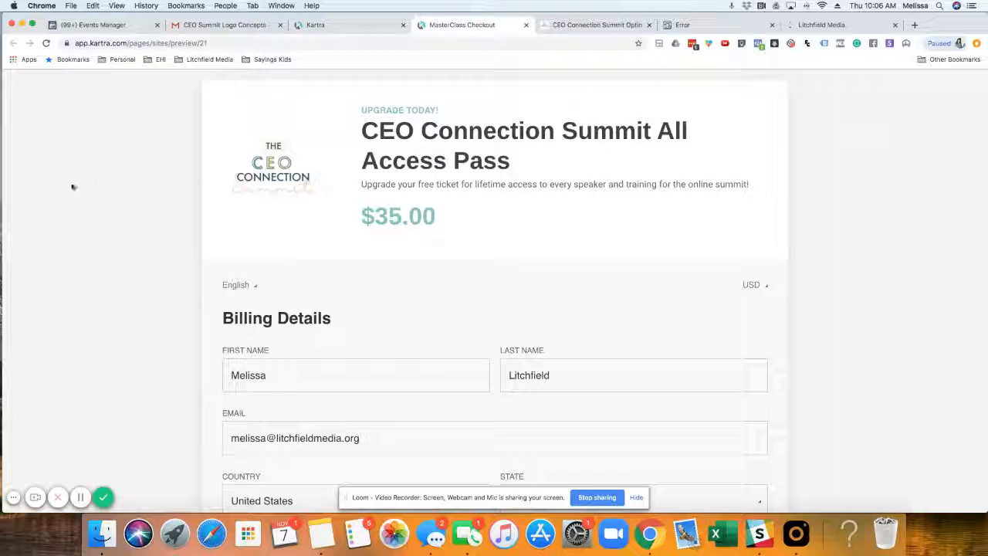
scroll(158, 183, "down", 3)
scroll(156, 183, "up", 3)
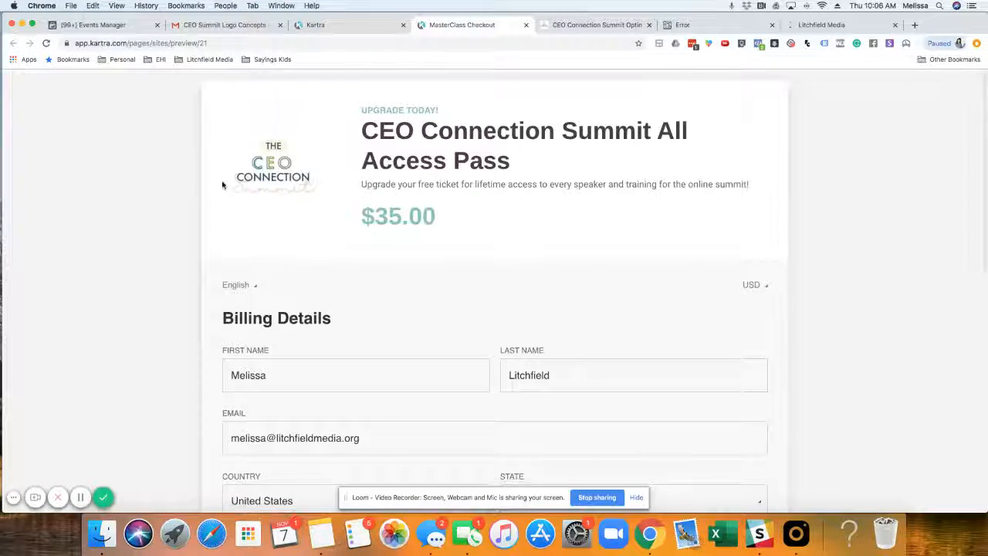
scroll(409, 182, "down", 3)
scroll(408, 183, "up", 3)
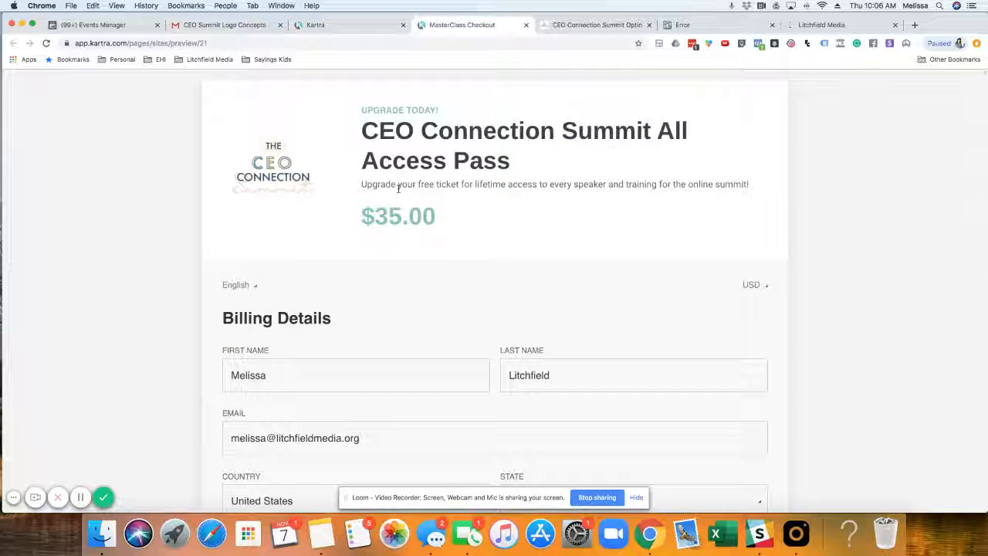
left_click(526, 27)
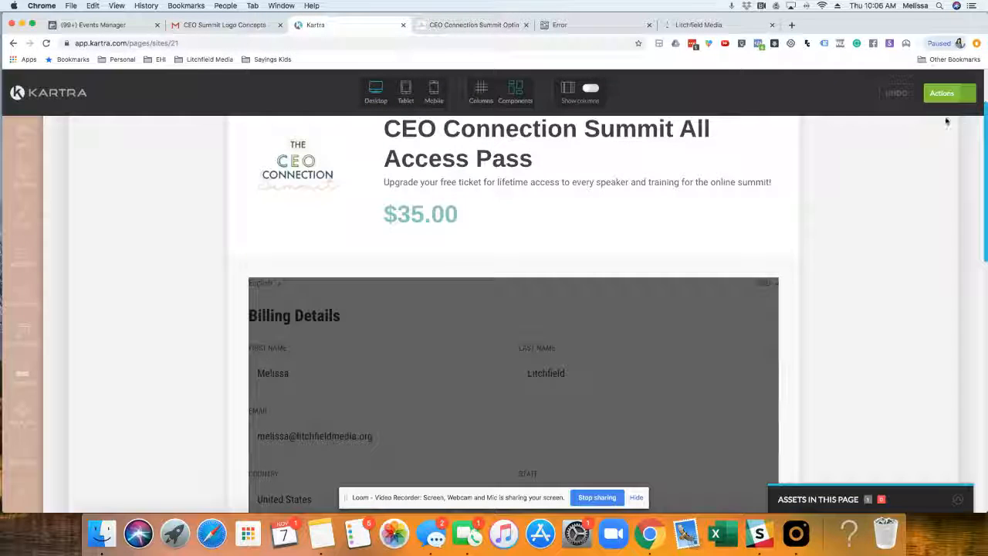
Step: Publish the All Access Pass page live, get its page link, and dismiss the publishing dialog
left_click(974, 96)
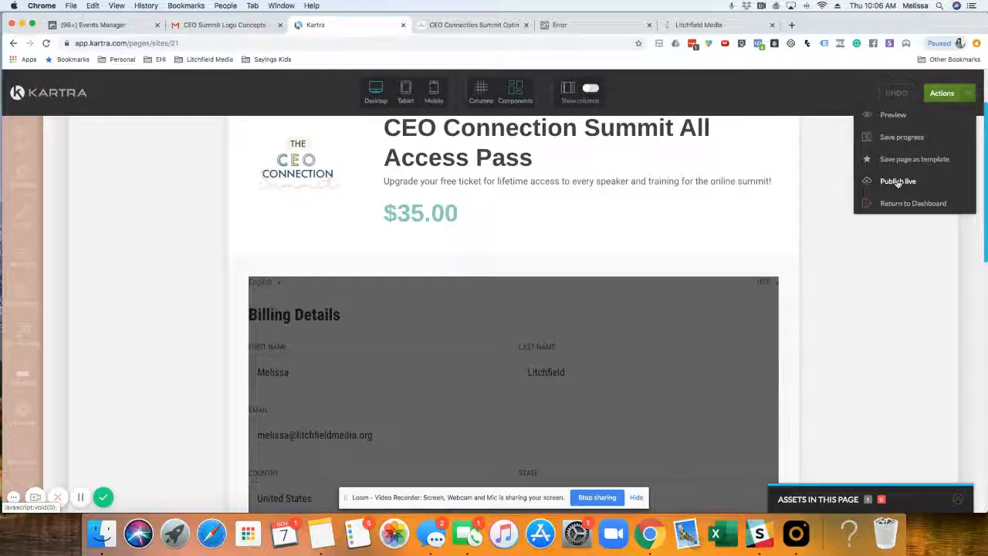
left_click(898, 183)
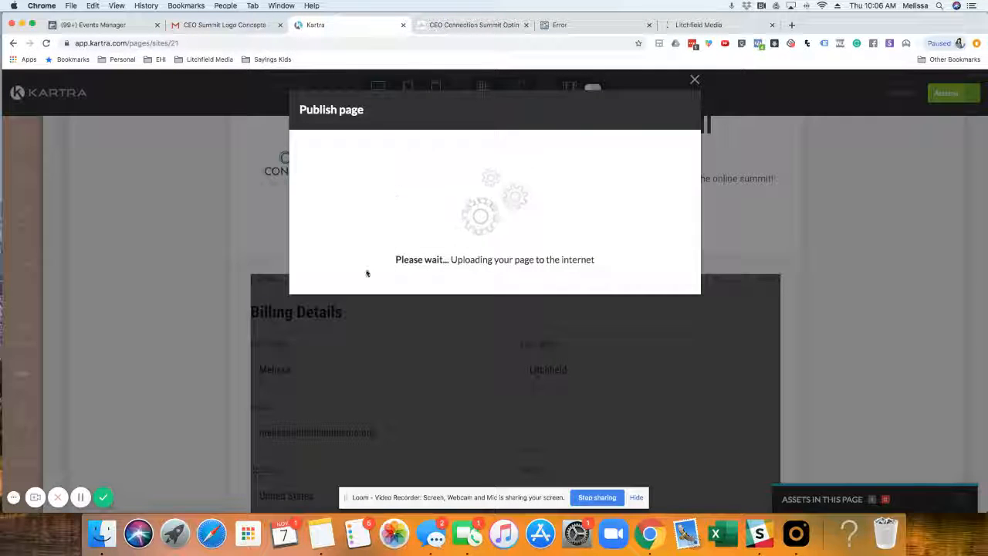
left_click(394, 194)
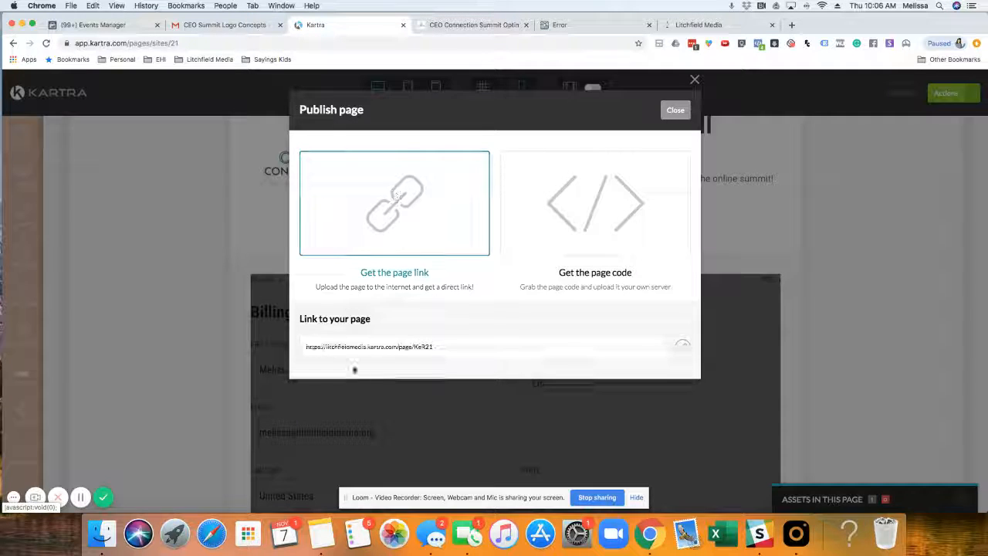
left_click_drag(437, 348, 291, 348)
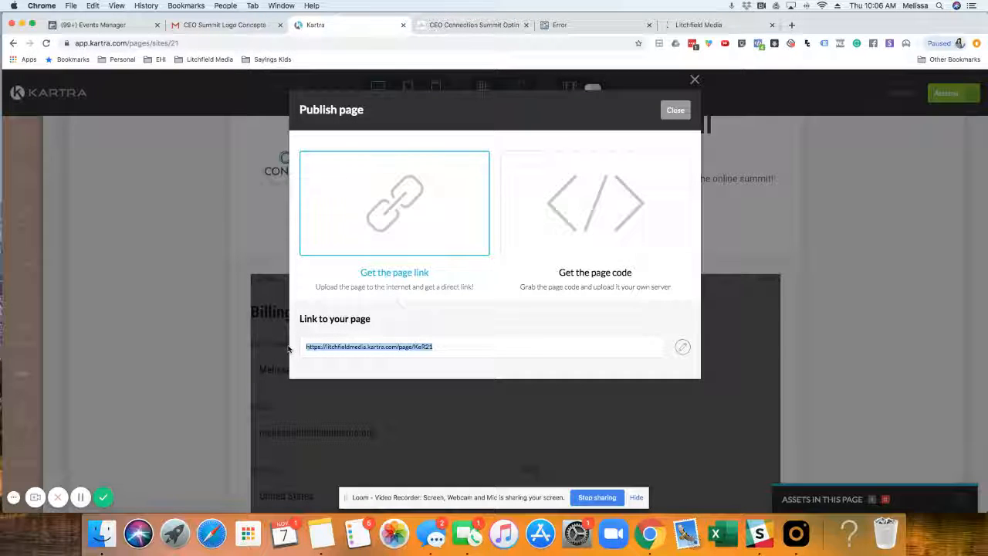
left_click(695, 80)
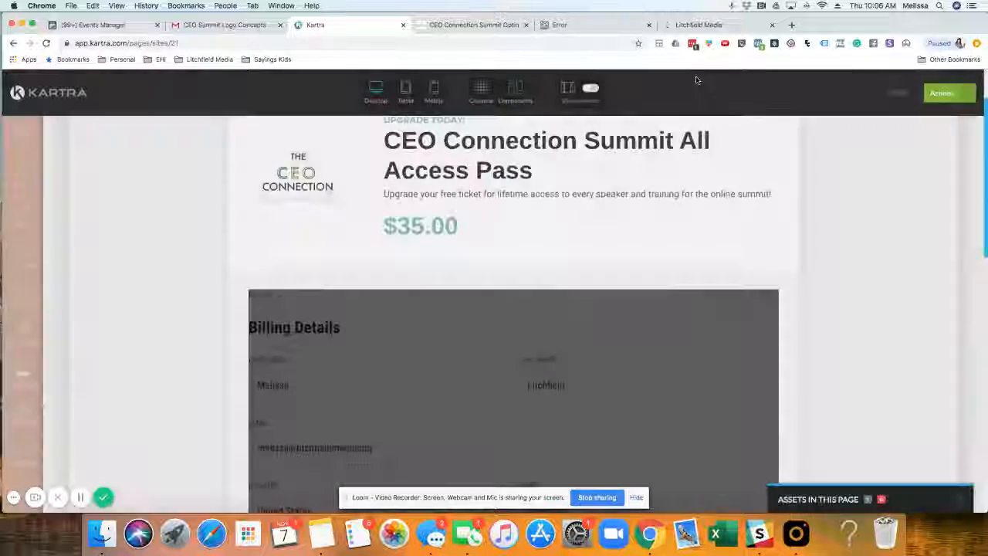